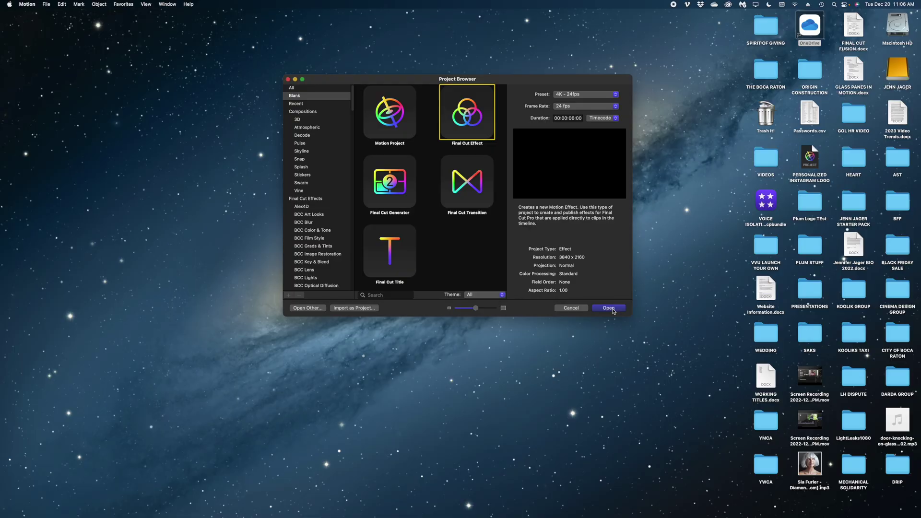
Create a 4K, 24 fps Final Cut Effect project and place the trees-and-mountains lake clip in its Effect Source drop zone
click(613, 310)
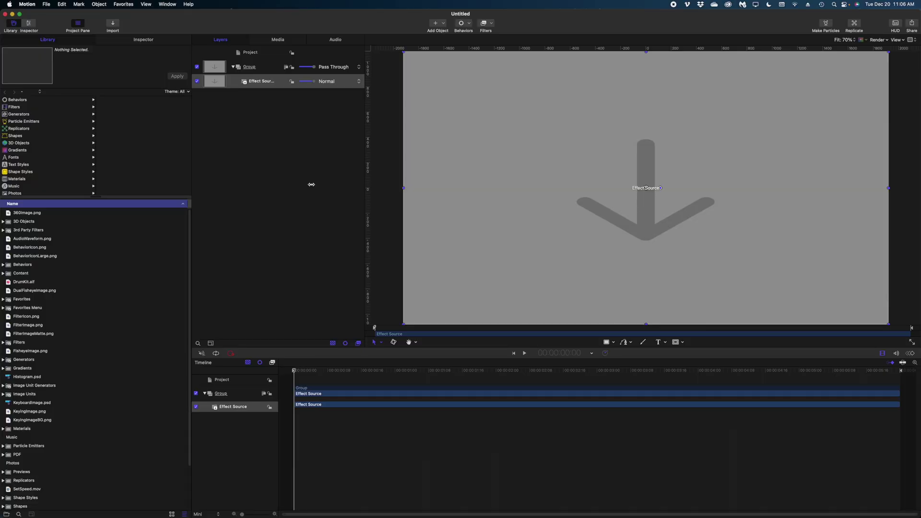
click(241, 79)
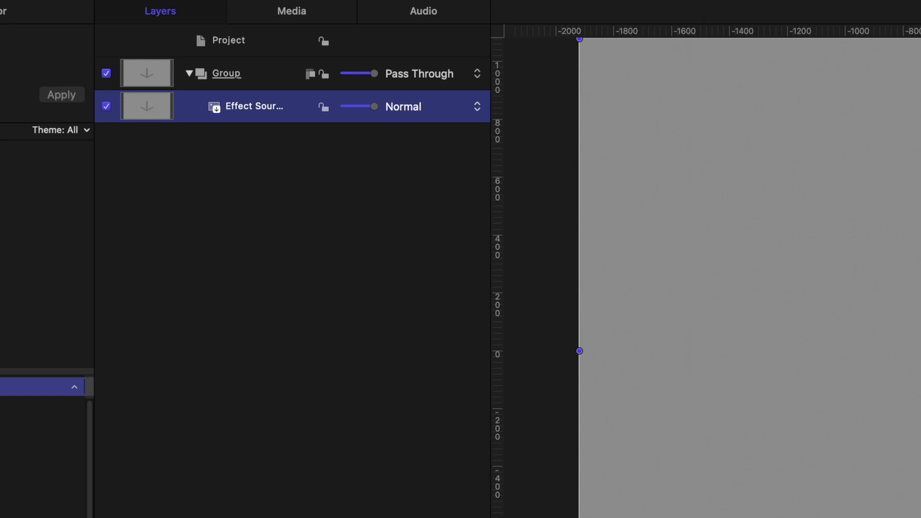
key(super+Tab)
drag(907, 64, 233, 104)
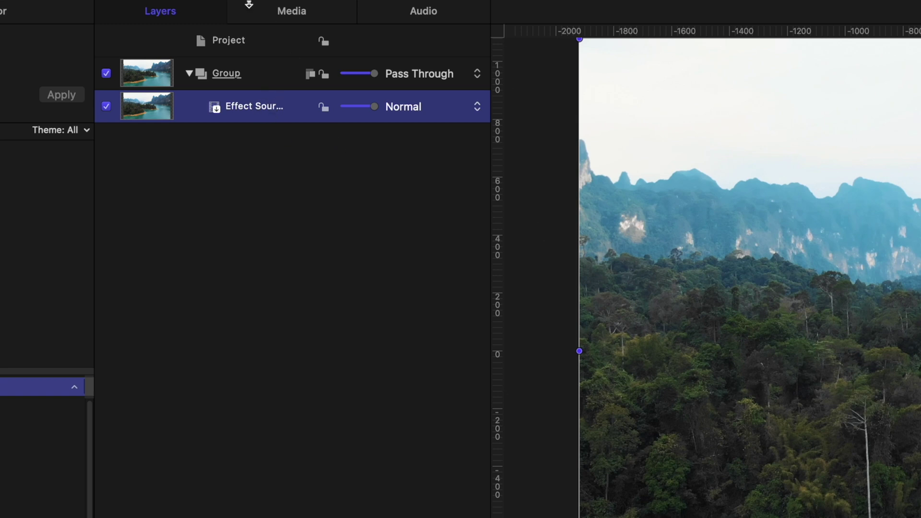
Make a clone layer of the Effect Source
right_click(251, 111)
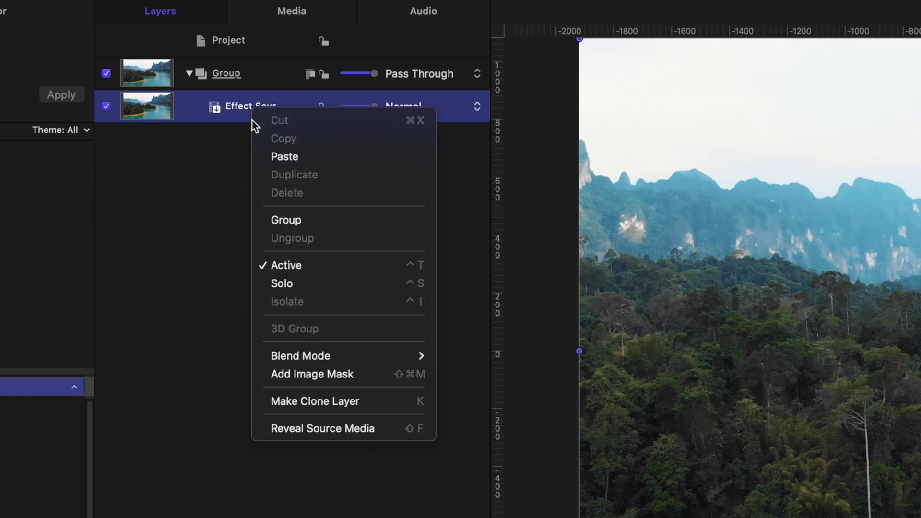
click(285, 408)
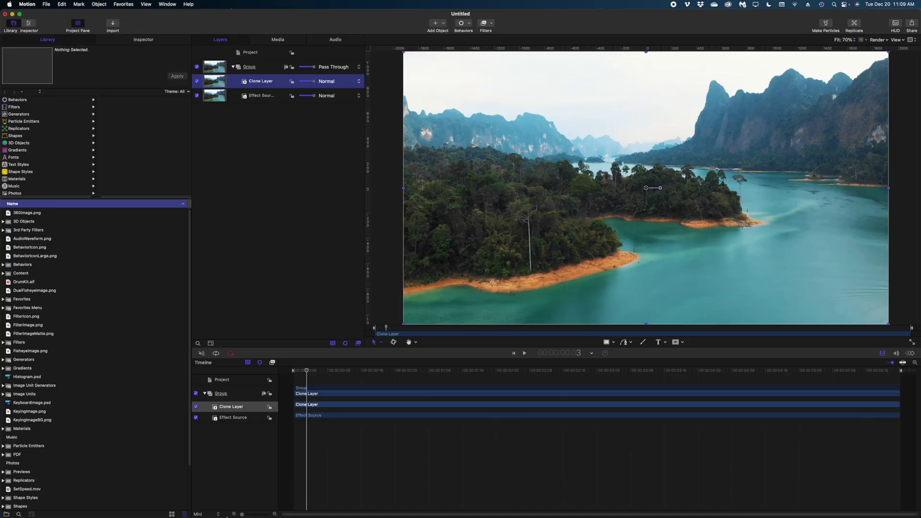
Try the forest-and-sea beach clip from Downloads in the Effect Source drop zone
click(187, 502)
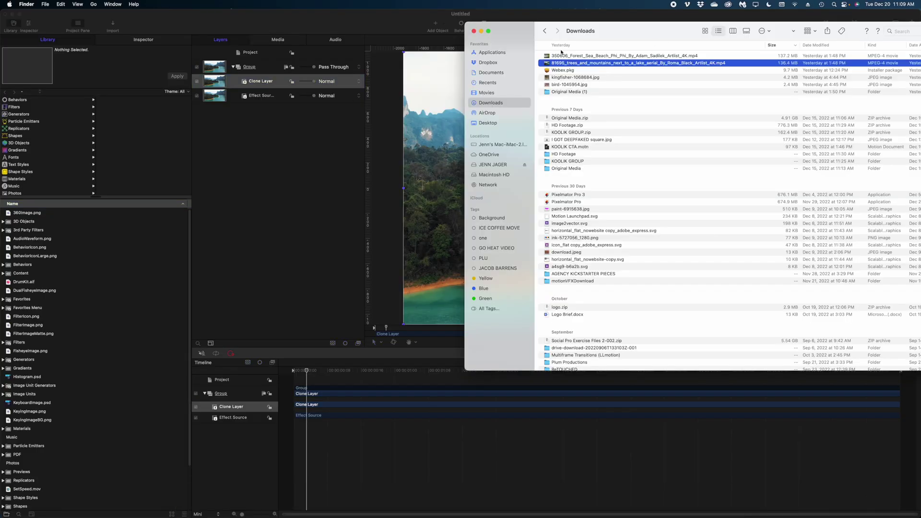
mouse_move(548, 56)
mouse_down()
mouse_move(330, 67)
mouse_move(216, 97)
mouse_up()
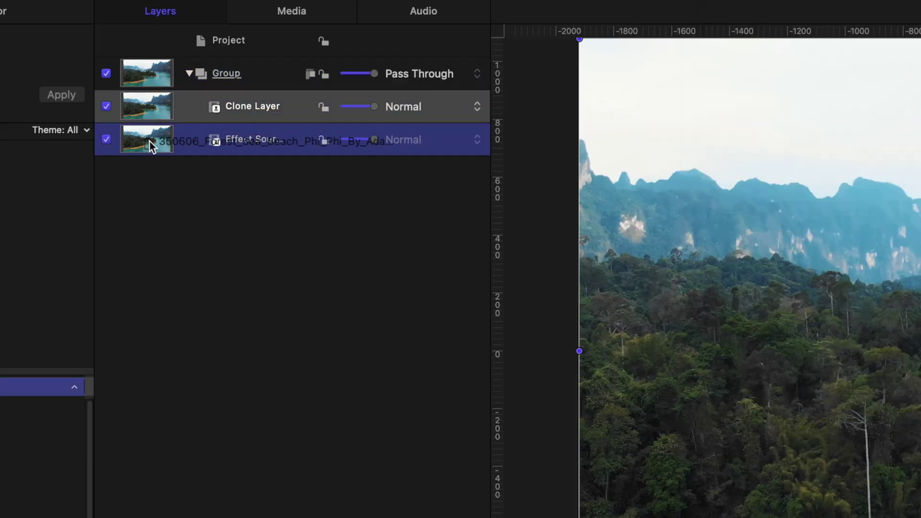
drag(149, 140, 149, 143)
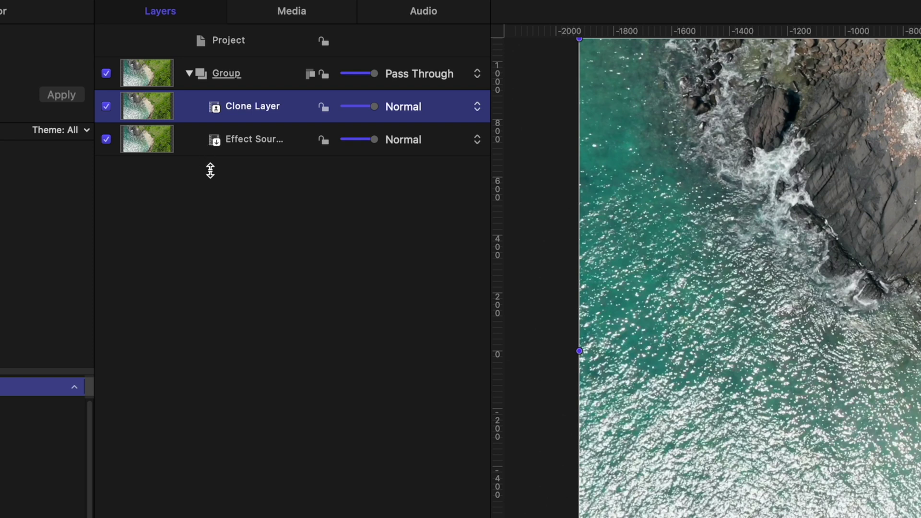
click(166, 144)
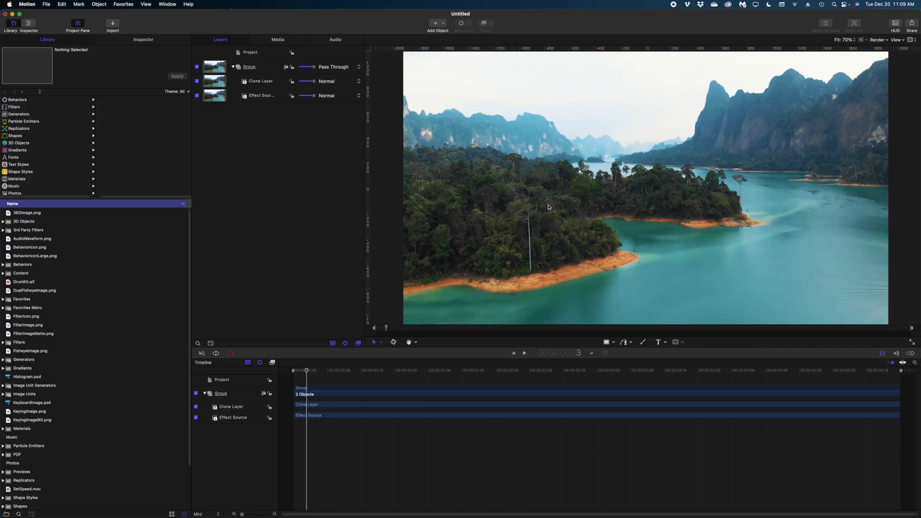
Set the clone layer's scale to 125%
click(270, 82)
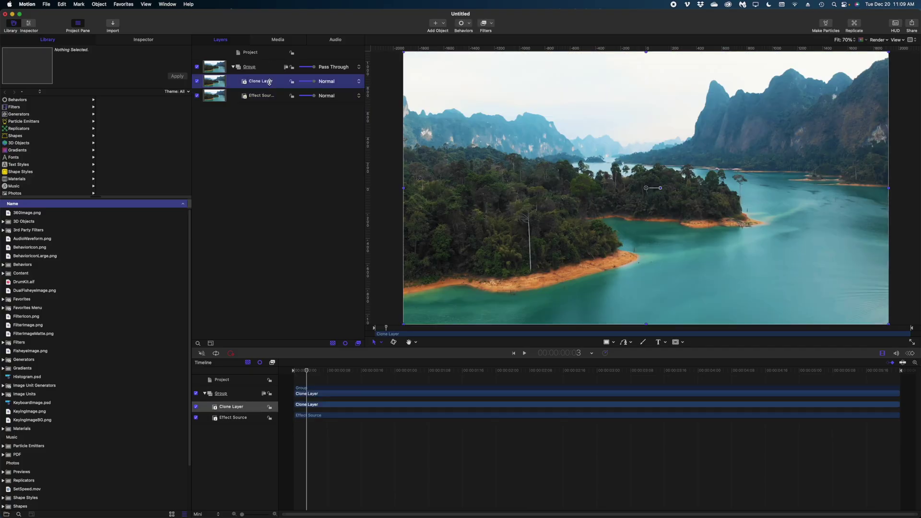
click(268, 95)
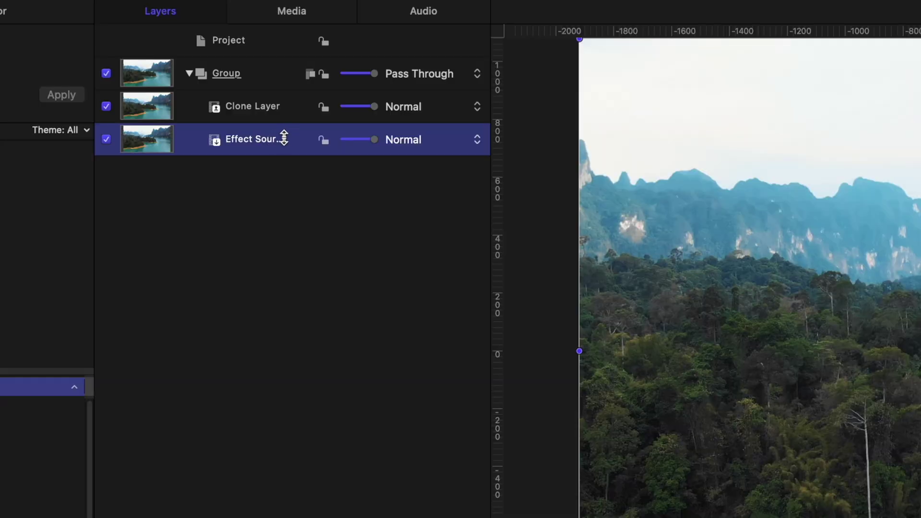
click(291, 107)
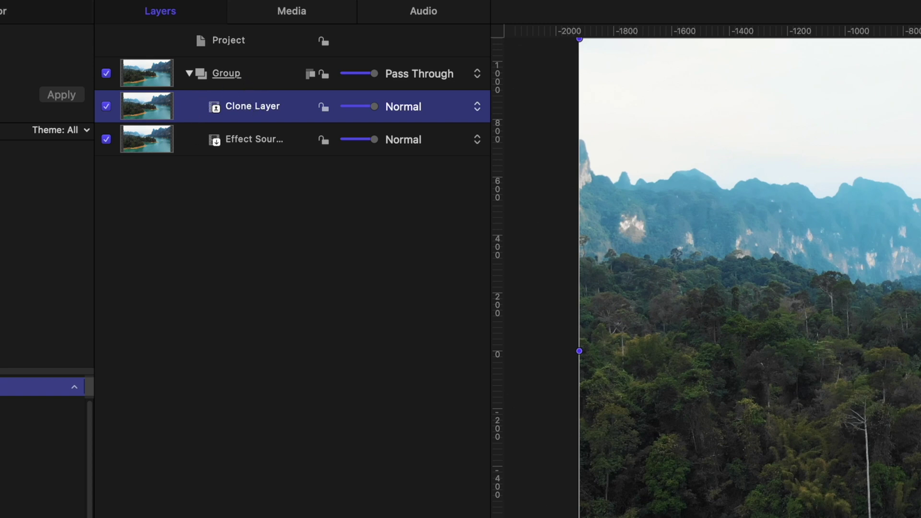
key(super+3)
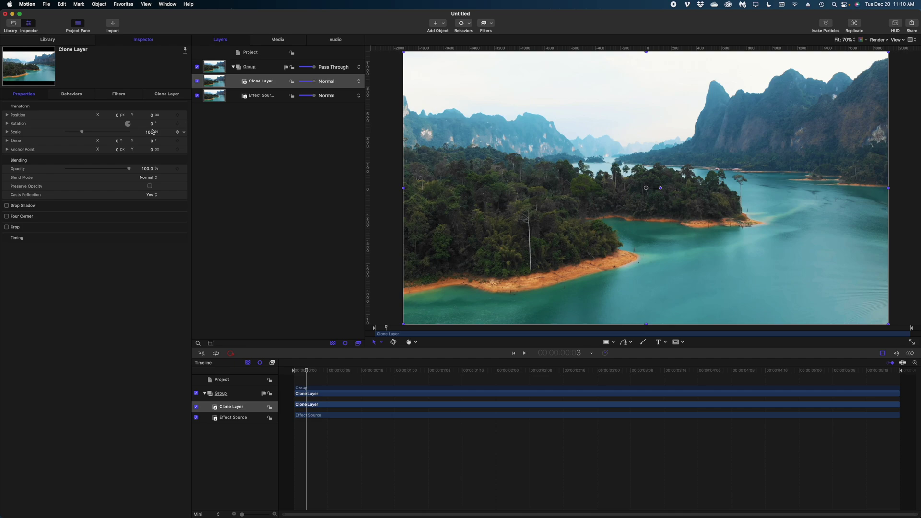
click(150, 132)
text(125)
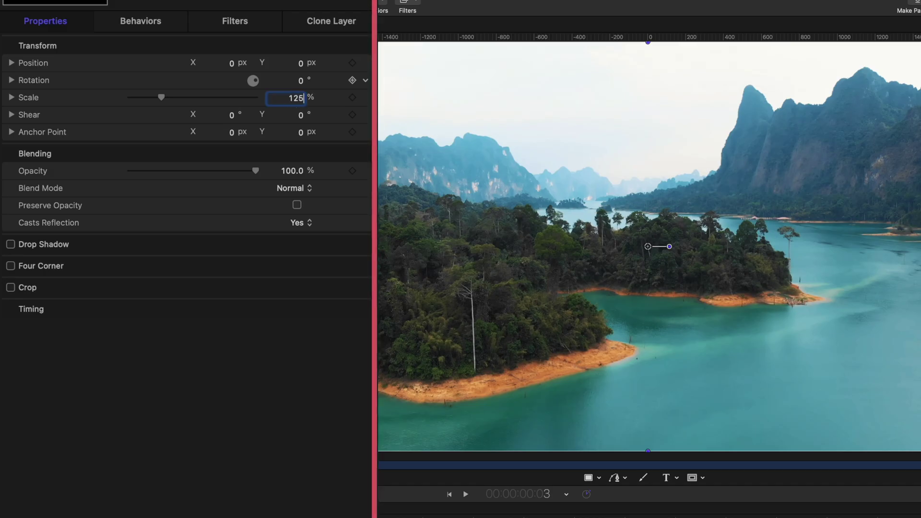
key(Return)
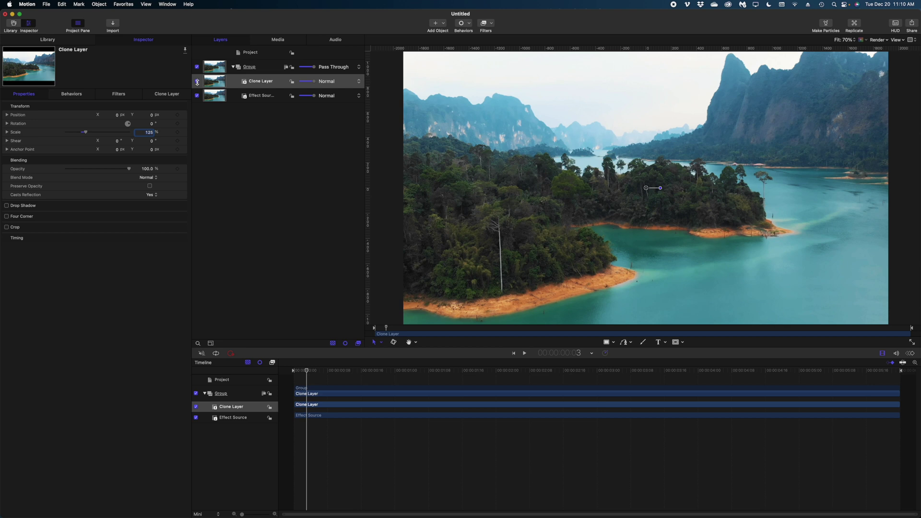
Compare the image with the clone layer hidden and shown, and rename the layer Left Clear
click(197, 81)
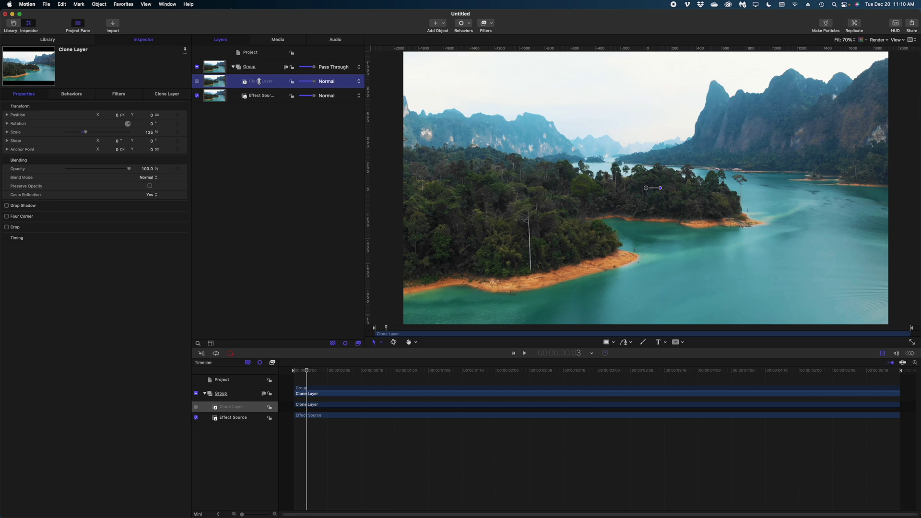
click(197, 81)
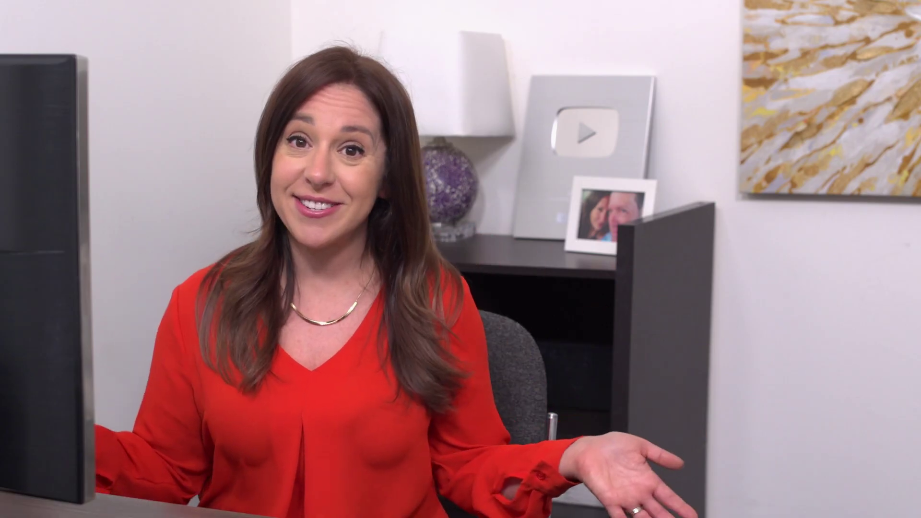
text(ft Clear)
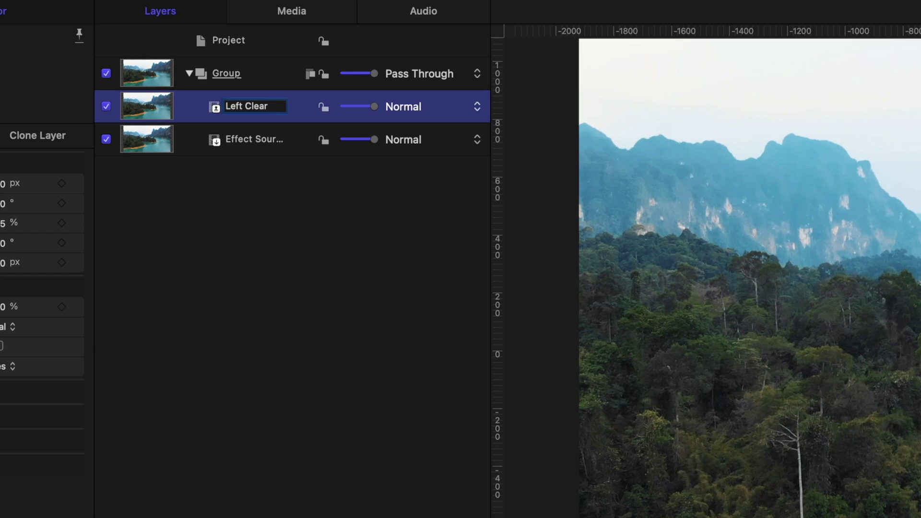
key(Return)
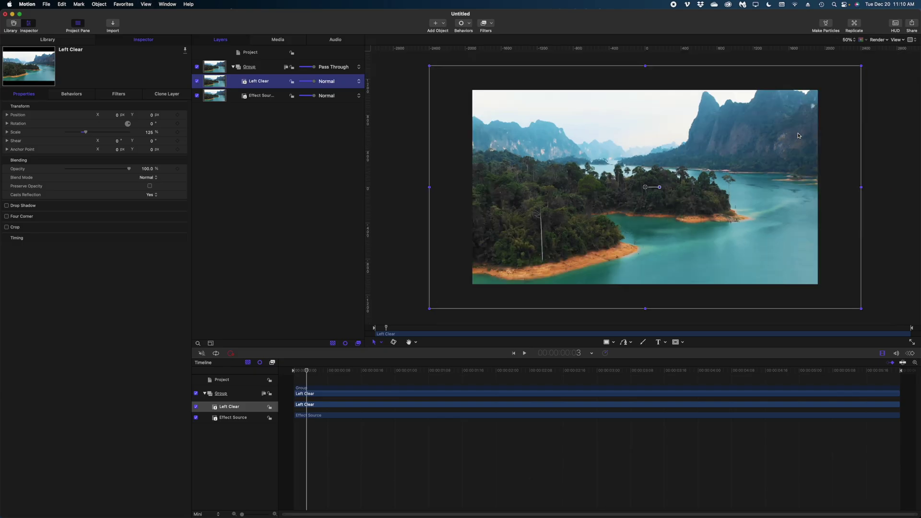
Draw a tall rectangle mask on the Left Clear layer beside the canvas centre, about 250 px wide and 3440 px high
key(super+minus)
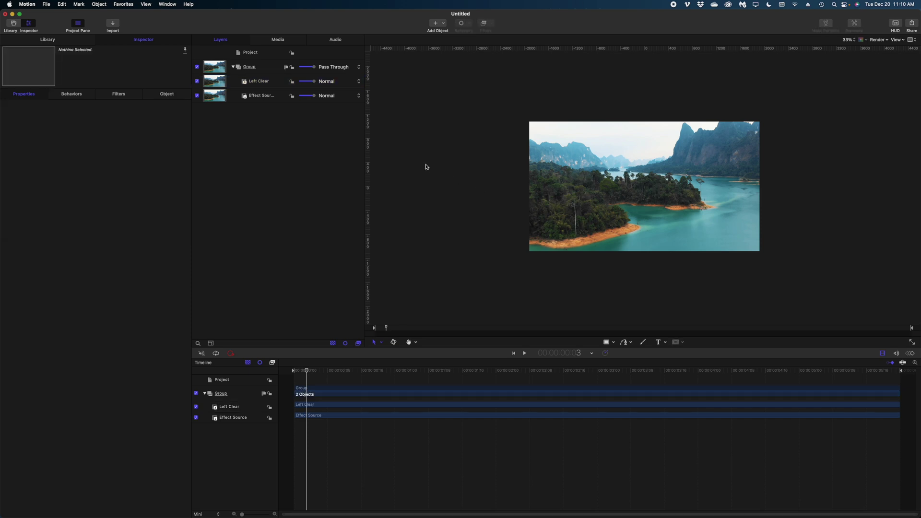
key(Left)
key(Left)
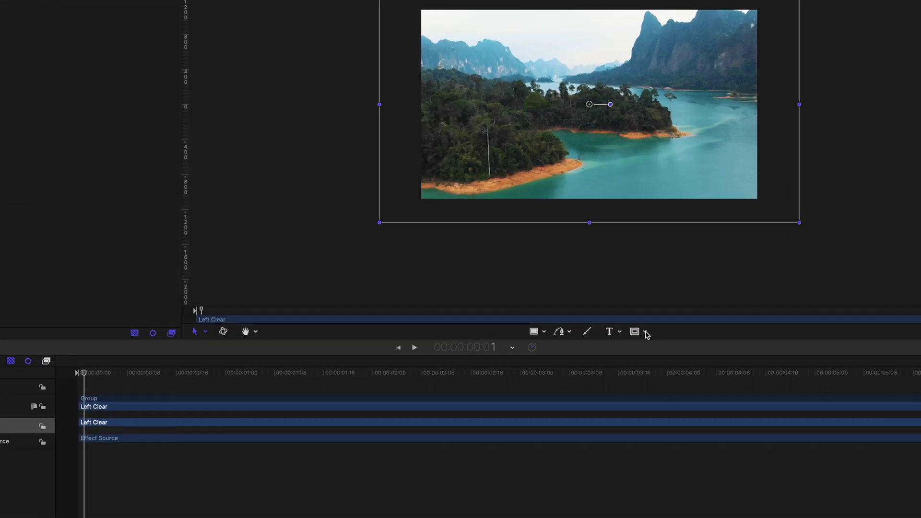
click(682, 342)
click(574, 341)
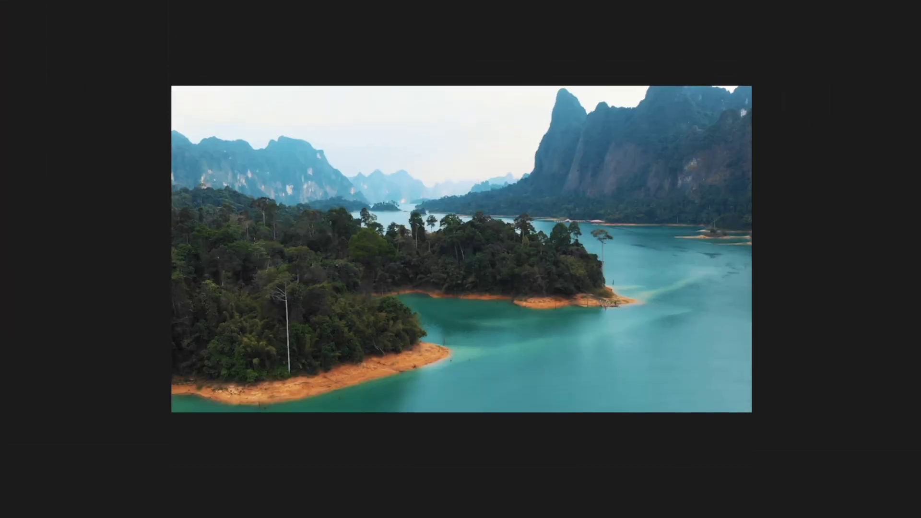
drag(590, 60, 609, 318)
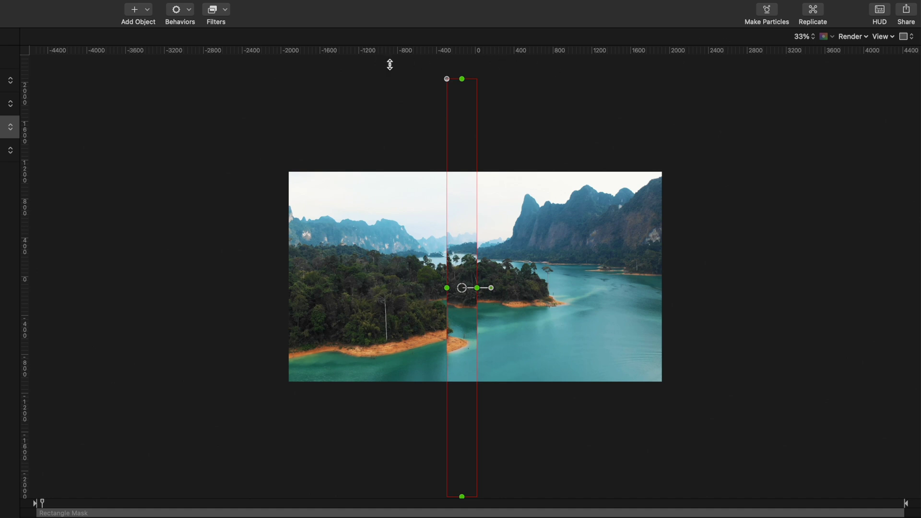
Add a vertical guide at the horizontal centre of the canvas and align the mask's right edge to it
click(882, 36)
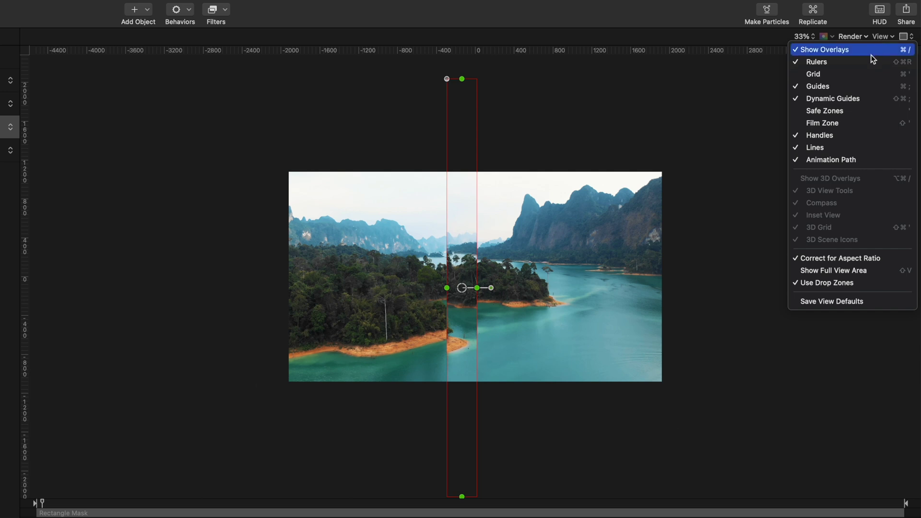
click(631, 52)
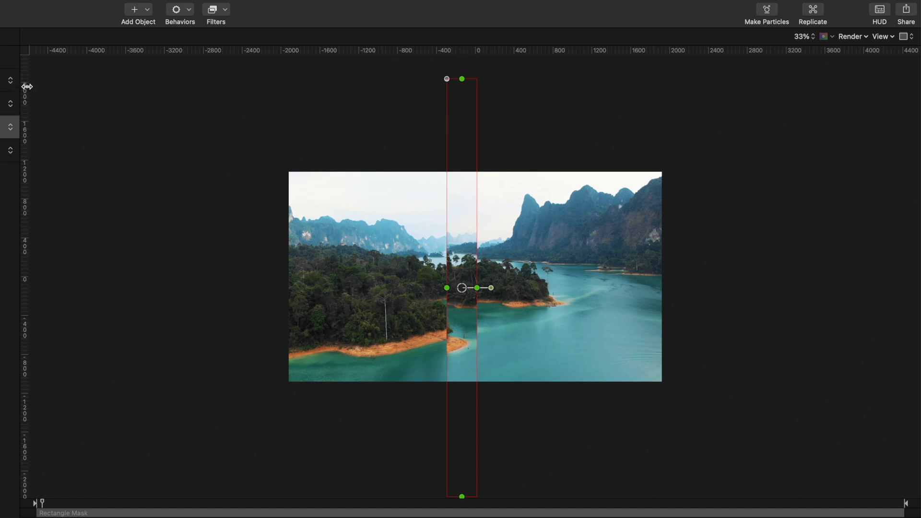
drag(27, 87, 485, 107)
key(alt+z)
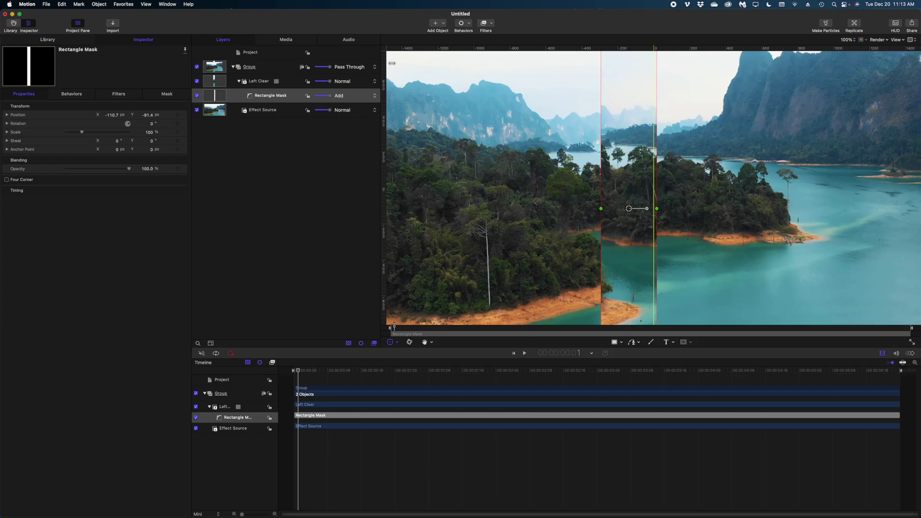
key(shift+z)
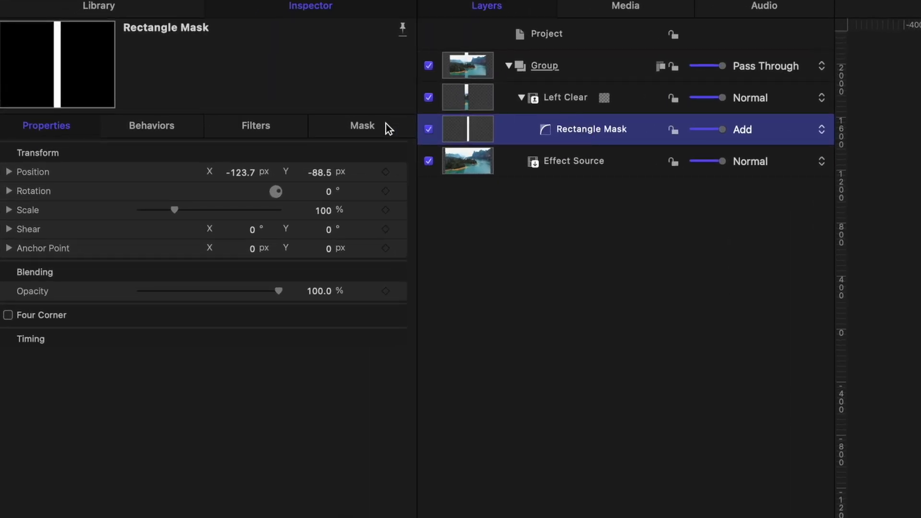
Convert the rectangle mask to editable control points
click(386, 125)
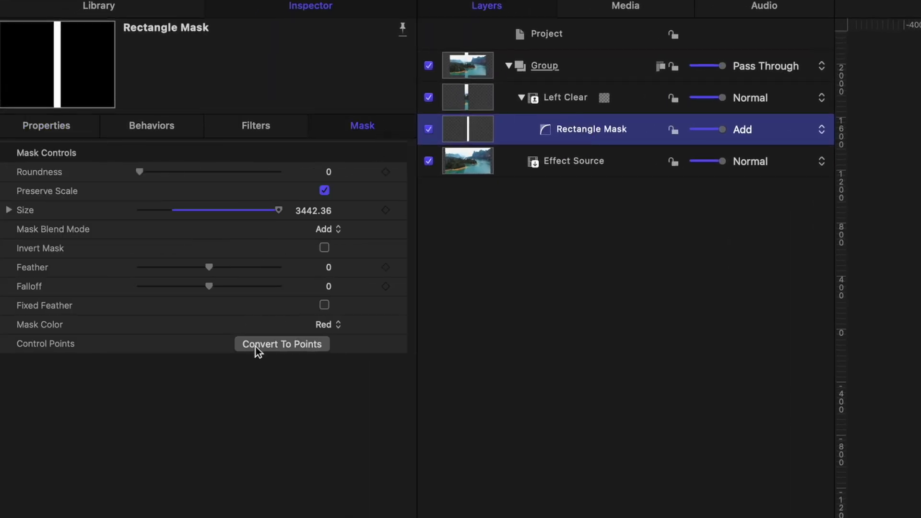
click(259, 345)
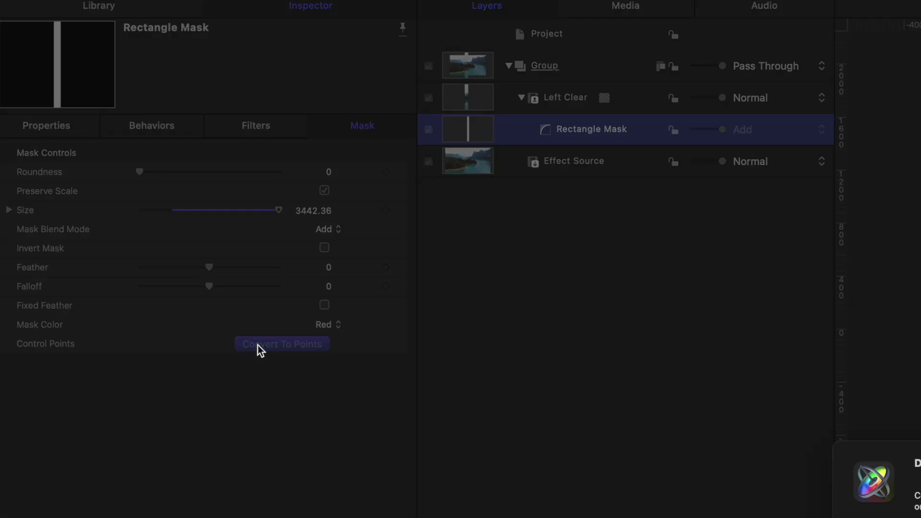
click(518, 279)
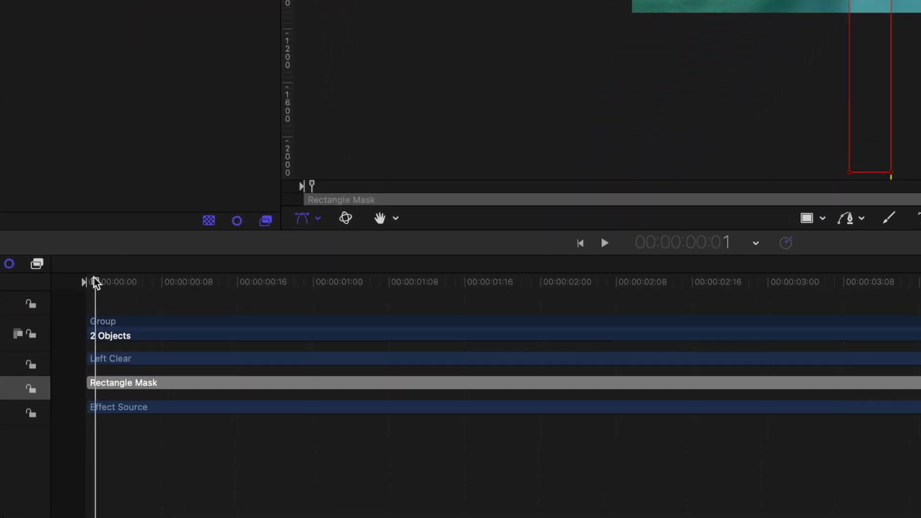
Keyframe the mask's control points at 00:00:00:00 and collapse its left edge onto the centre guide
drag(95, 283, 84, 280)
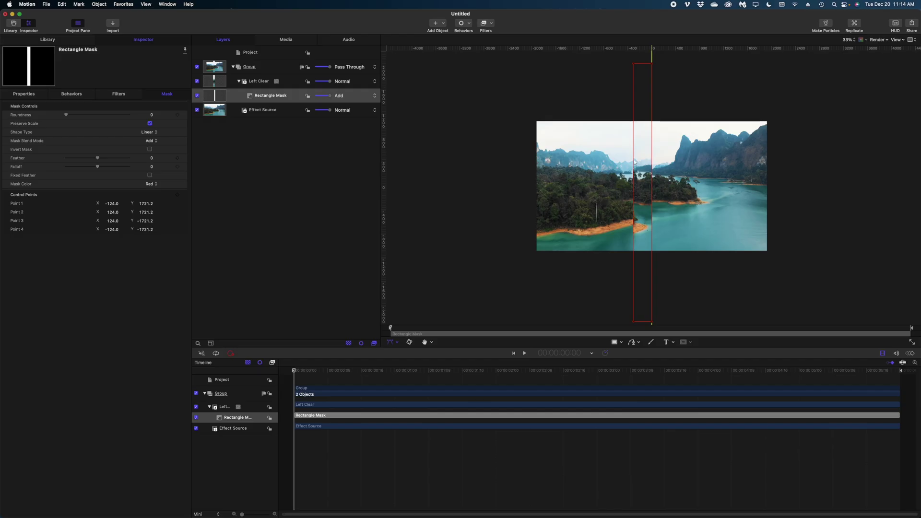
click(178, 195)
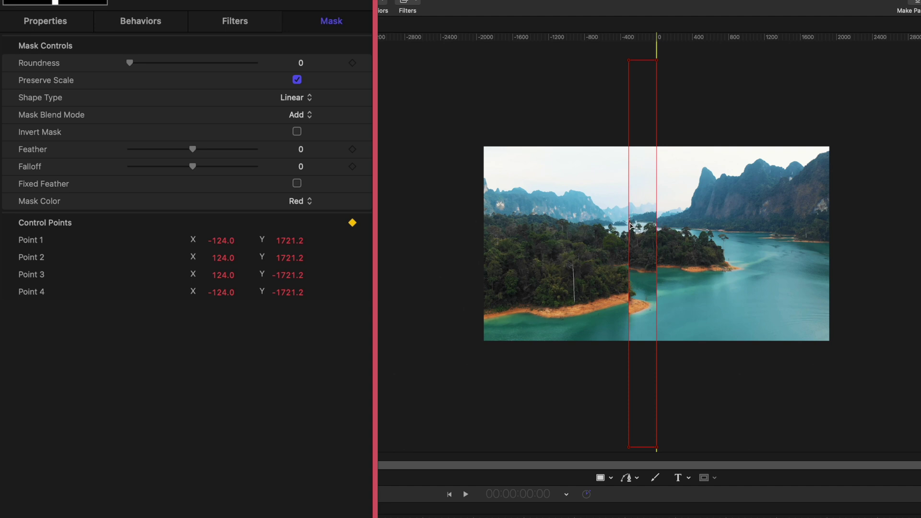
drag(629, 224, 659, 238)
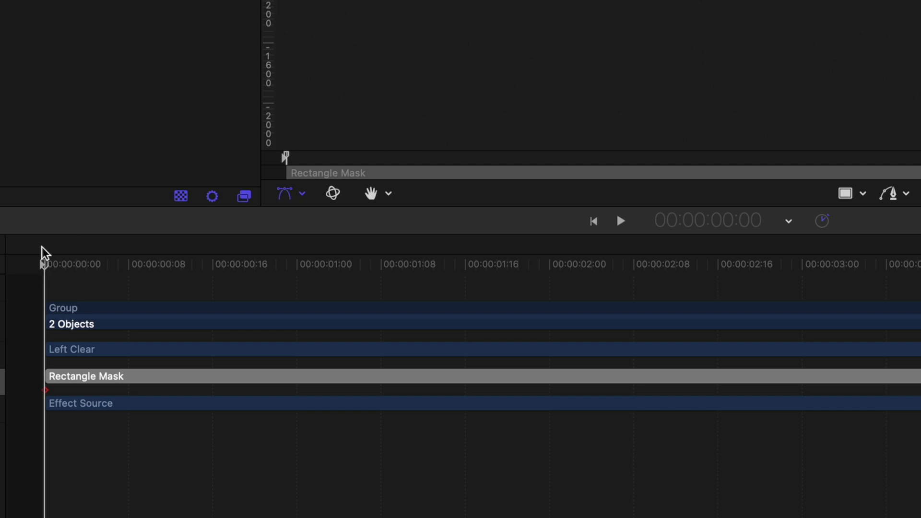
Go to 00:00:00:18 and add a vertical guide at about -400 px on the canvas
key(shift+Right)
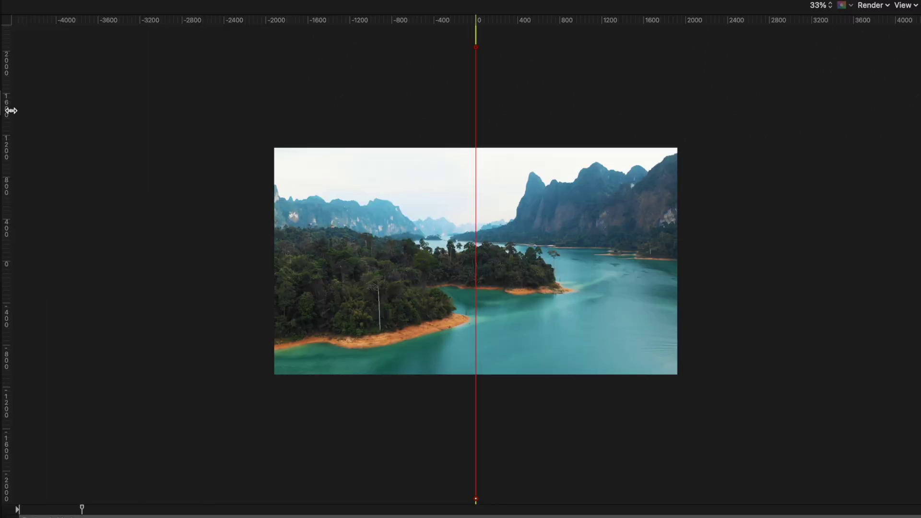
drag(10, 136, 394, 194)
key(super+equal)
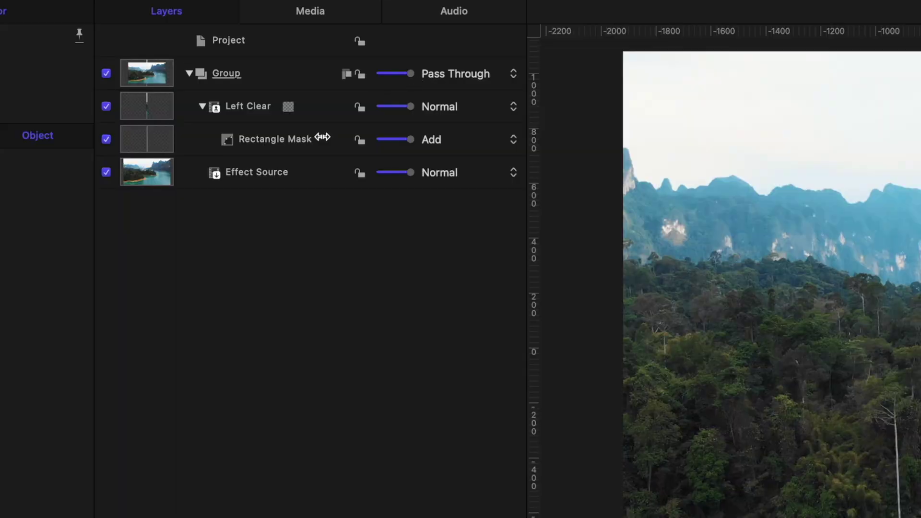
Expand the rectangle mask at 00:00:00:18 by moving its left edge from the centre to the -400 px guide
click(286, 142)
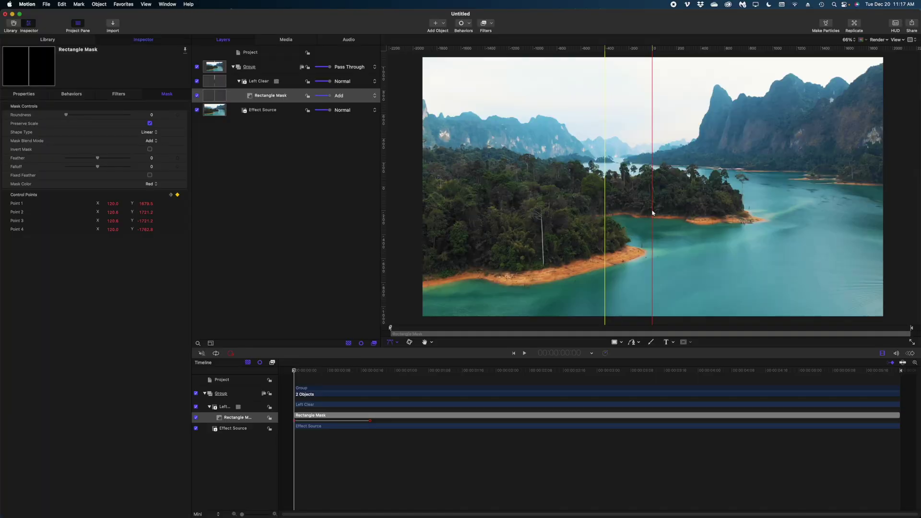
key(shift+z)
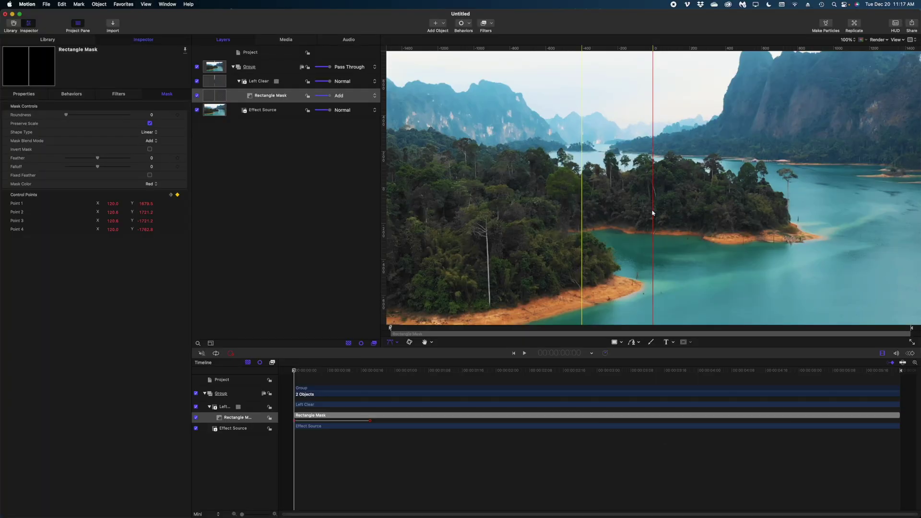
key(super+equal)
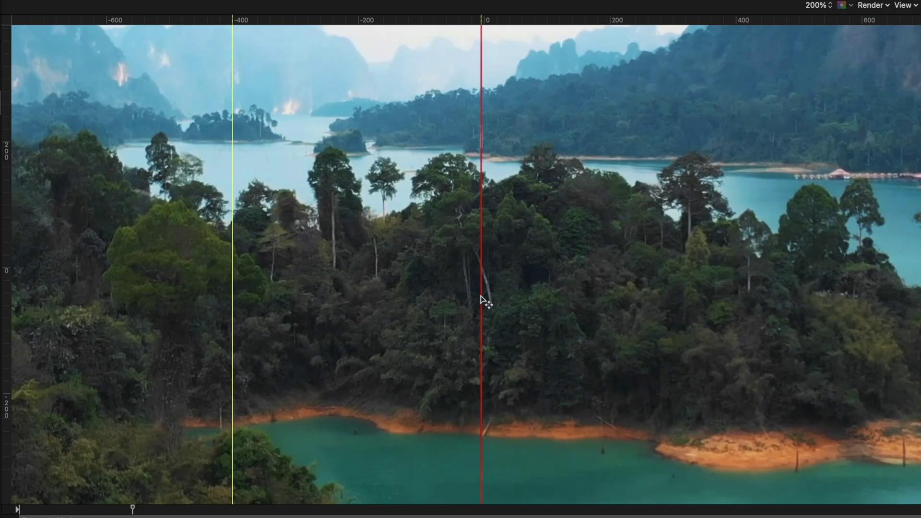
drag(656, 207, 647, 208)
drag(466, 298, 233, 316)
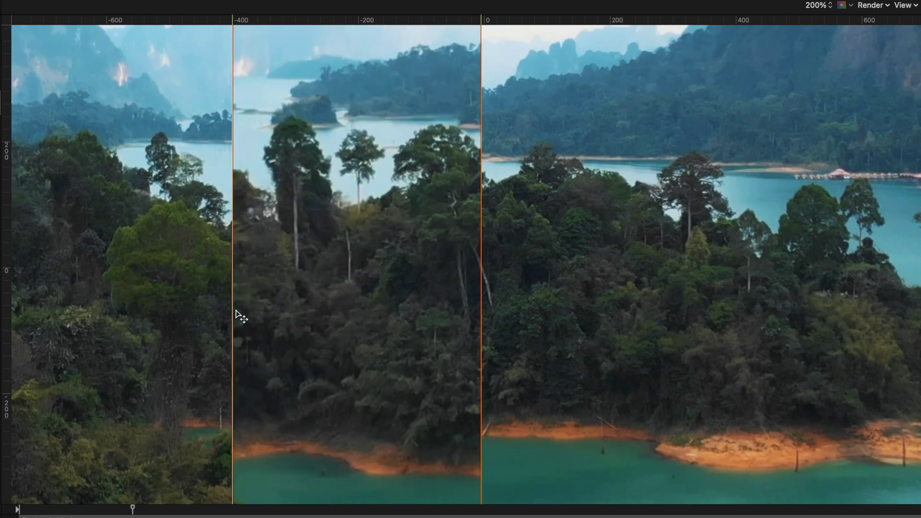
scroll(236, 307, down, 5)
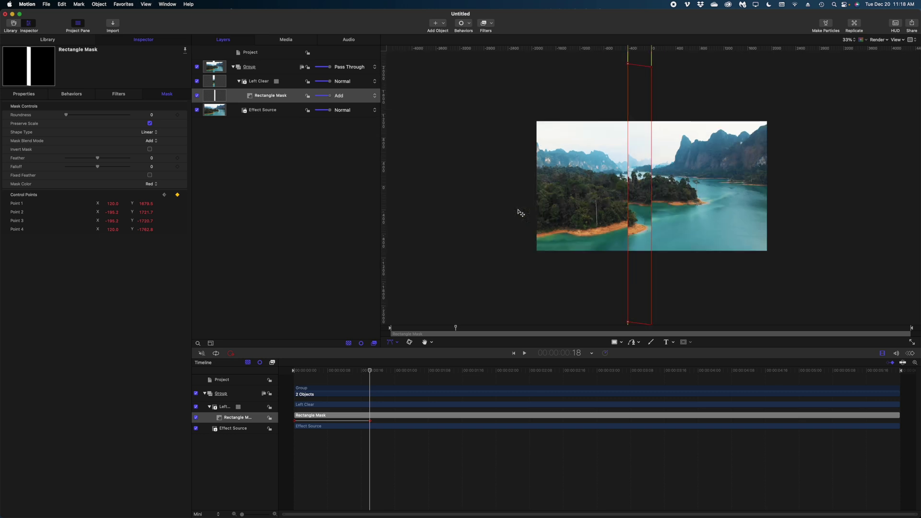
Scrub through the first 18 frames without overlays to check how the mask opens, and show the rulers and guides again
click(521, 213)
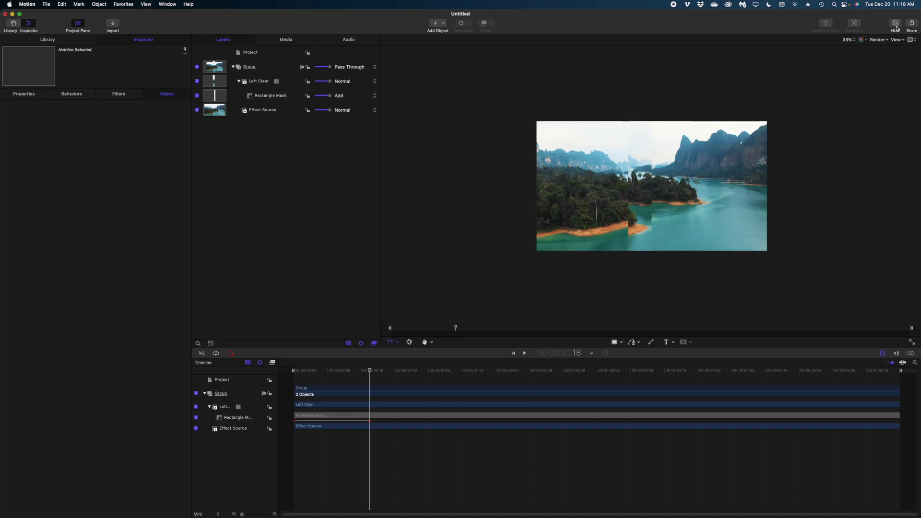
mouse_move(369, 367)
mouse_down()
mouse_move(300, 369)
mouse_move(357, 370)
mouse_up()
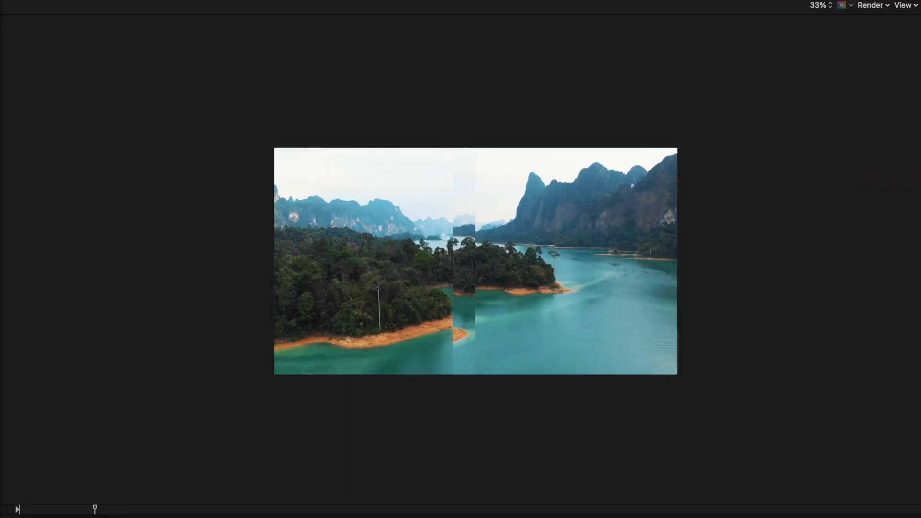
drag(18, 509, 133, 508)
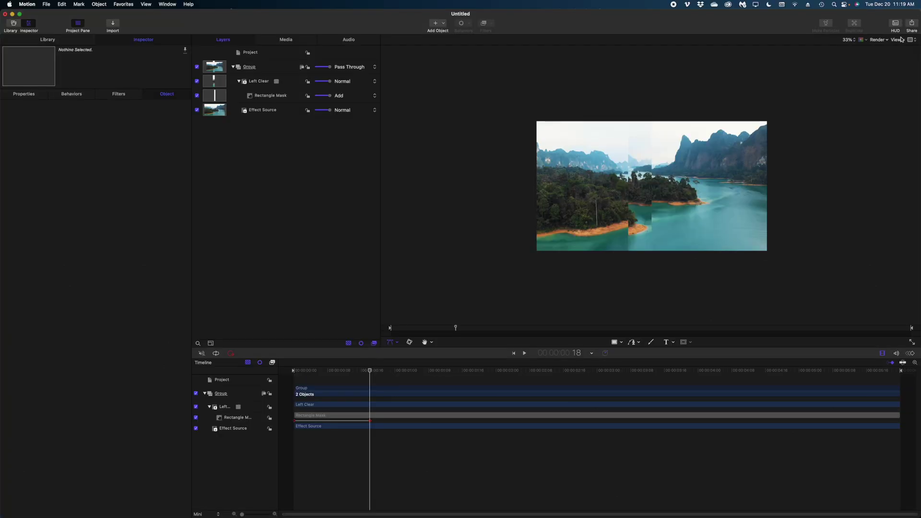
key(super+shift+r)
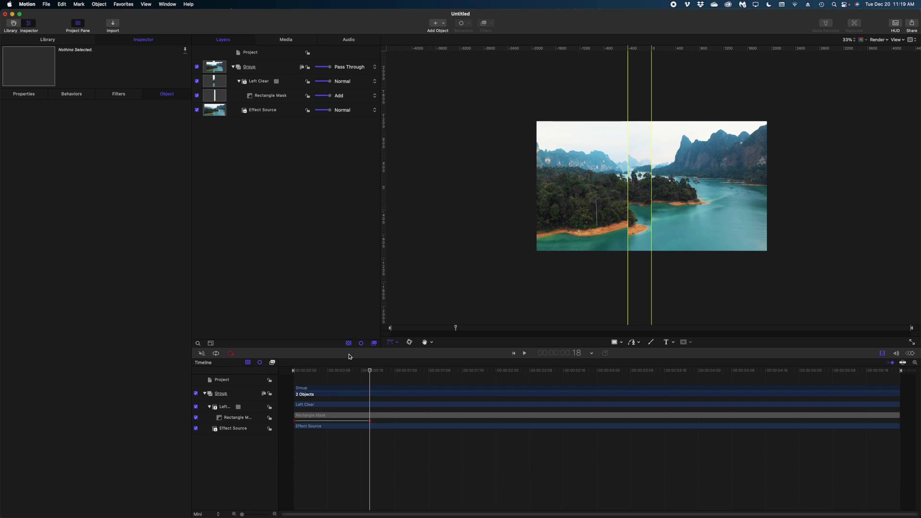
Add a Position keyframe to the rectangle mask at 00:00:00:00
click(358, 368)
key(Home)
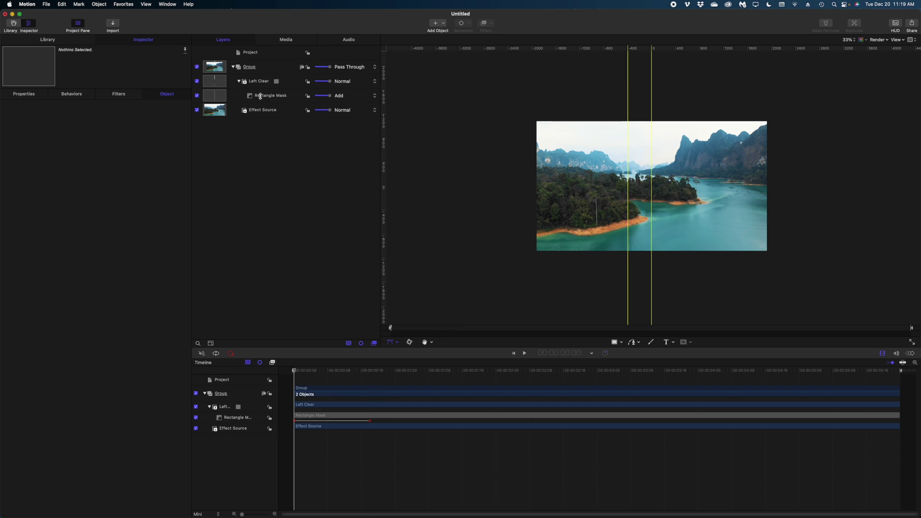
click(260, 94)
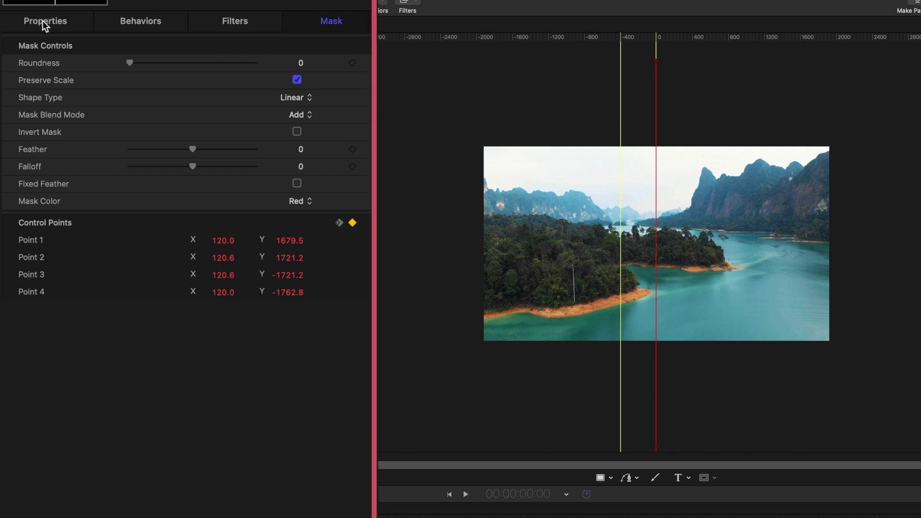
click(45, 22)
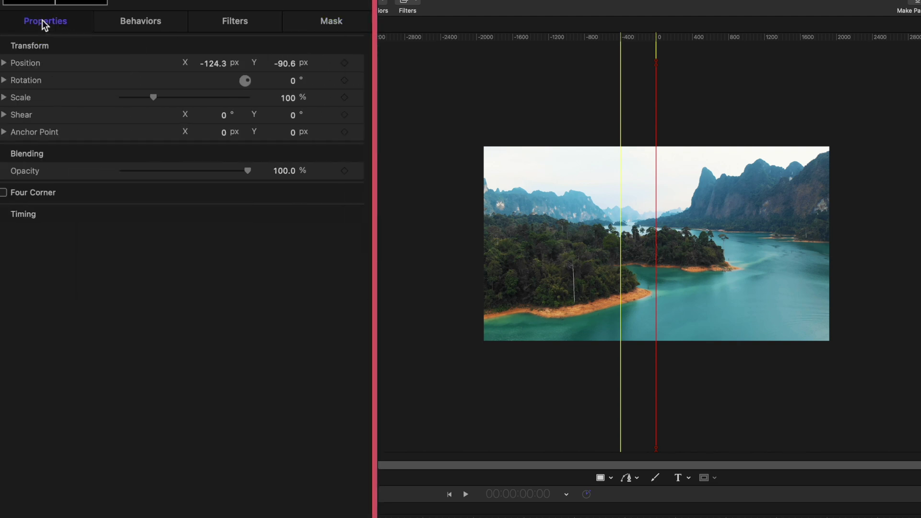
click(353, 64)
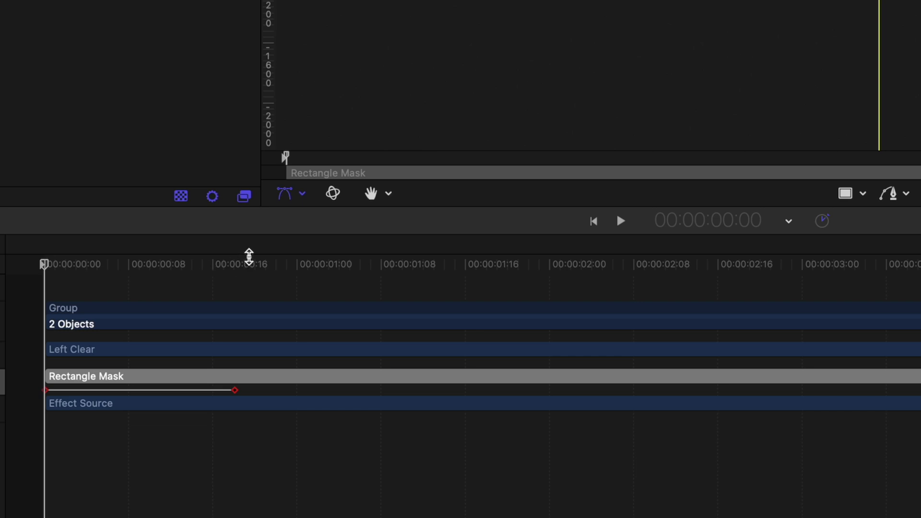
At 00:00:02:00, add a vertical guide at about -2800 px and shift the mask's Position X leftwards to it, past the canvas edge
mouse_move(249, 257)
mouse_down()
mouse_move(570, 259)
mouse_move(550, 259)
mouse_up()
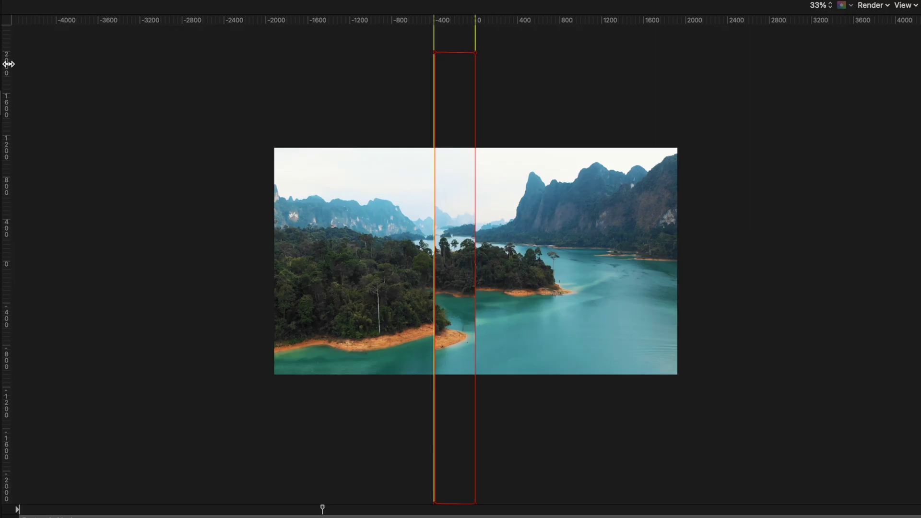
drag(9, 63, 182, 41)
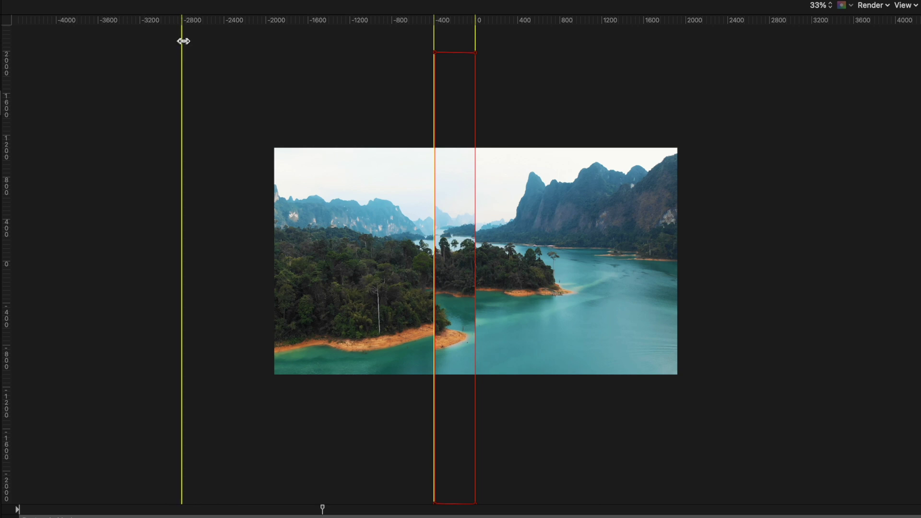
key(alt+z)
scroll(134, 182, left, 10)
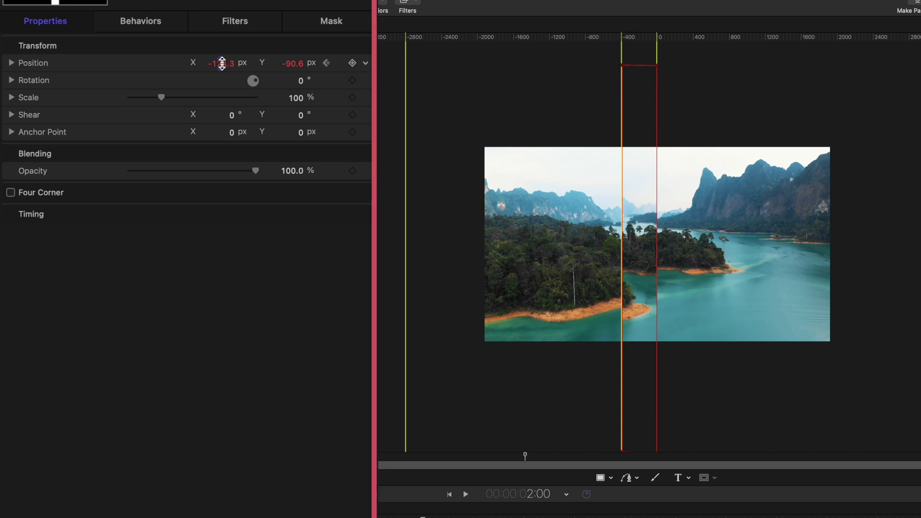
drag(222, 63, 220, 62)
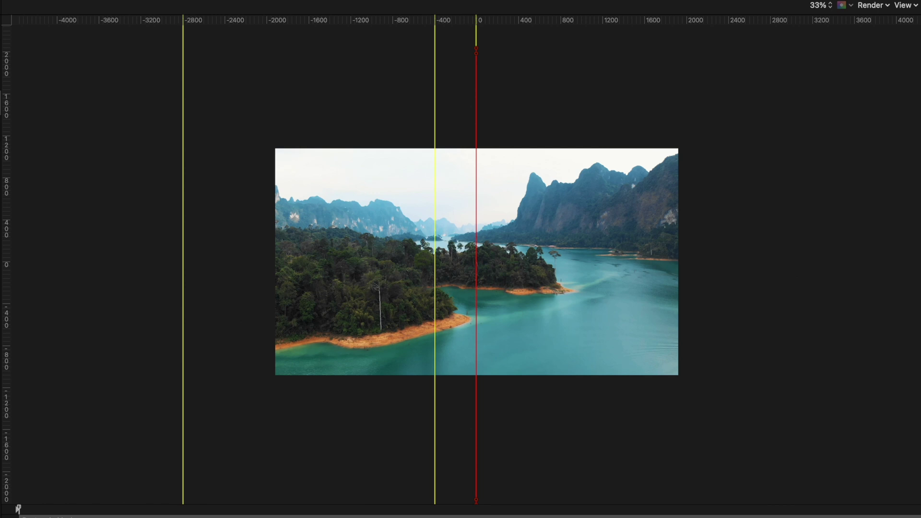
Play the animation from the start with overlays hidden to check the mask opening and sliding across the footage
key(super+slash)
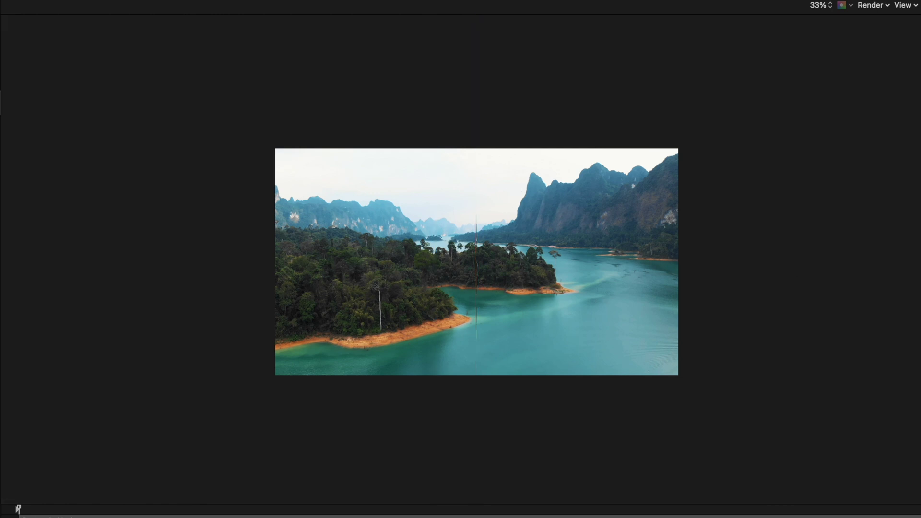
key(space)
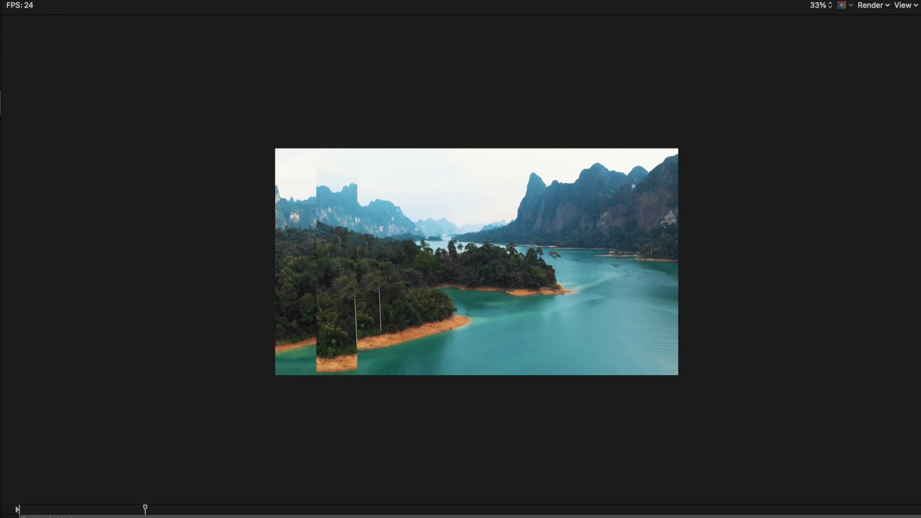
key(F8)
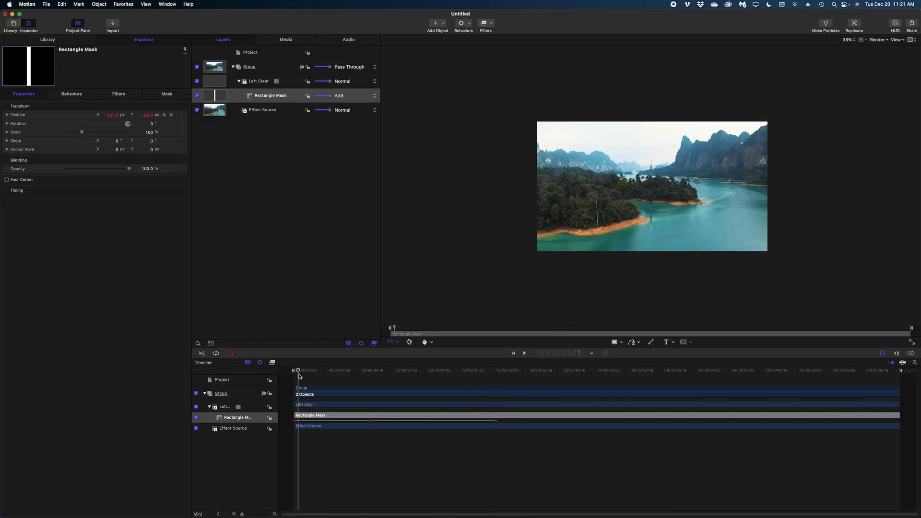
key(Home)
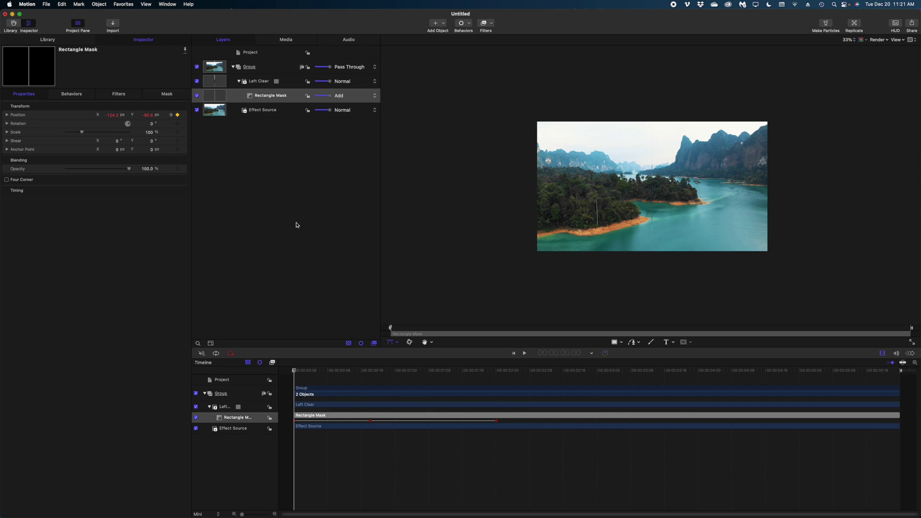
Go to 00:00:00:20, enable Drop Shadow on the Left Clear layer, and reveal its settings
drag(419, 372, 368, 378)
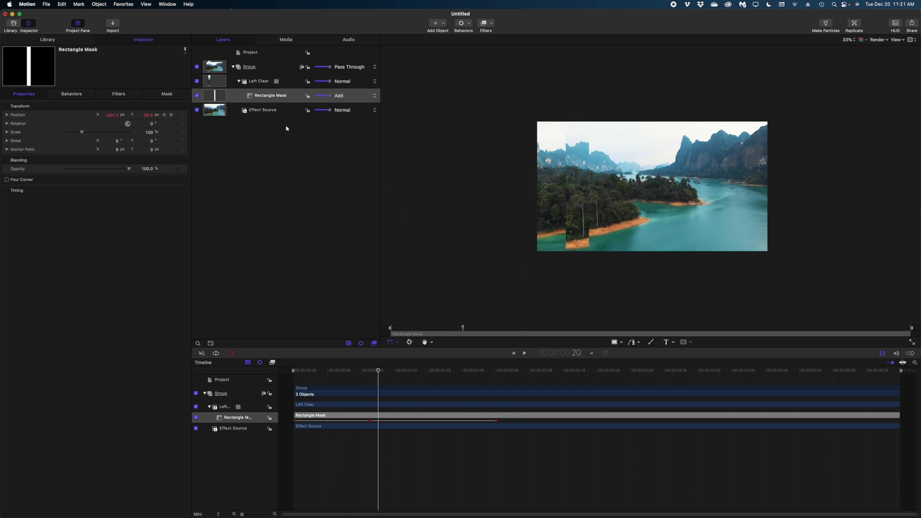
click(258, 81)
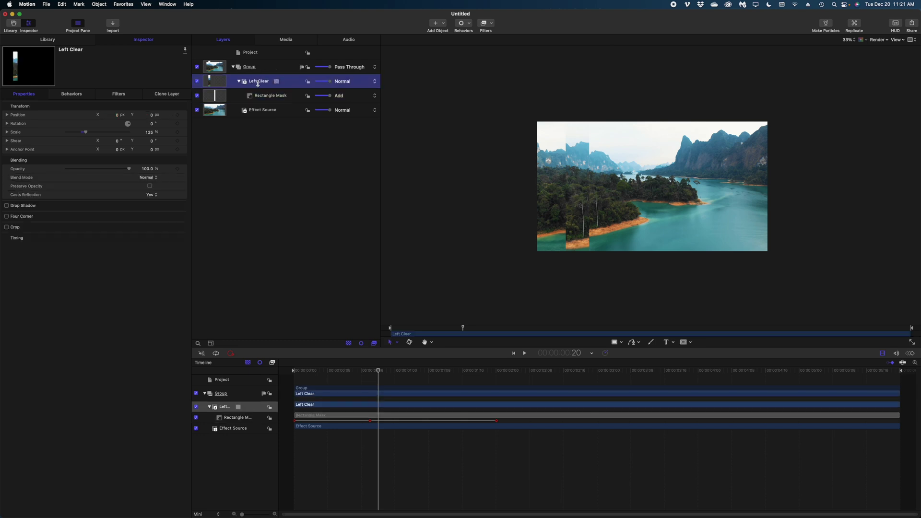
click(7, 206)
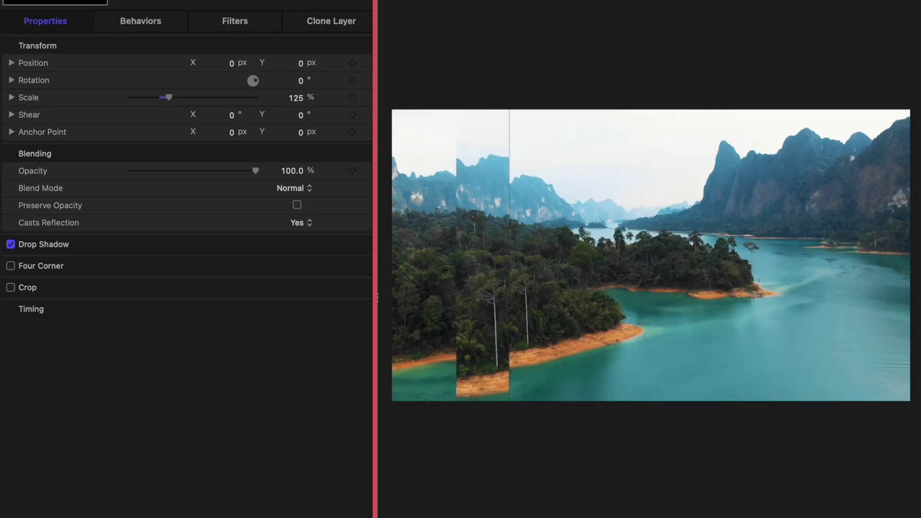
click(344, 245)
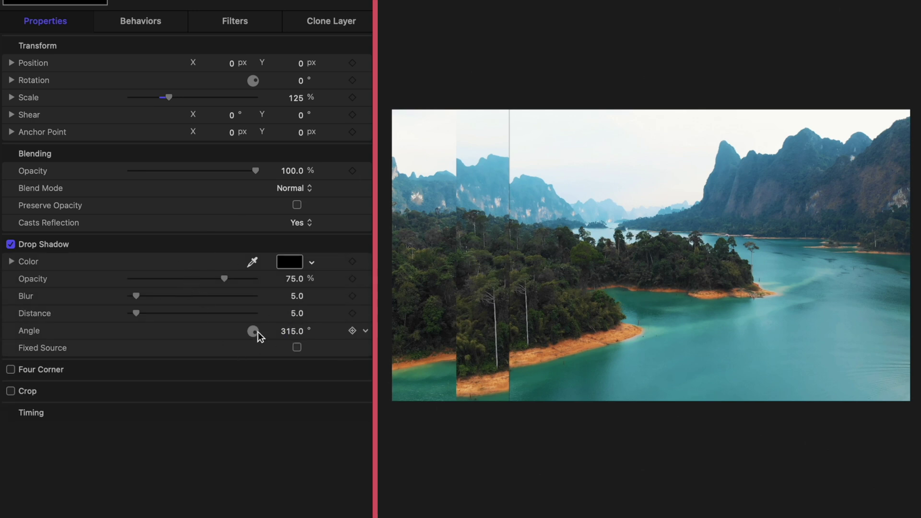
Set the Left Clear layer's drop shadow angle to 495° and its blur to 100
click(294, 330)
text(495)
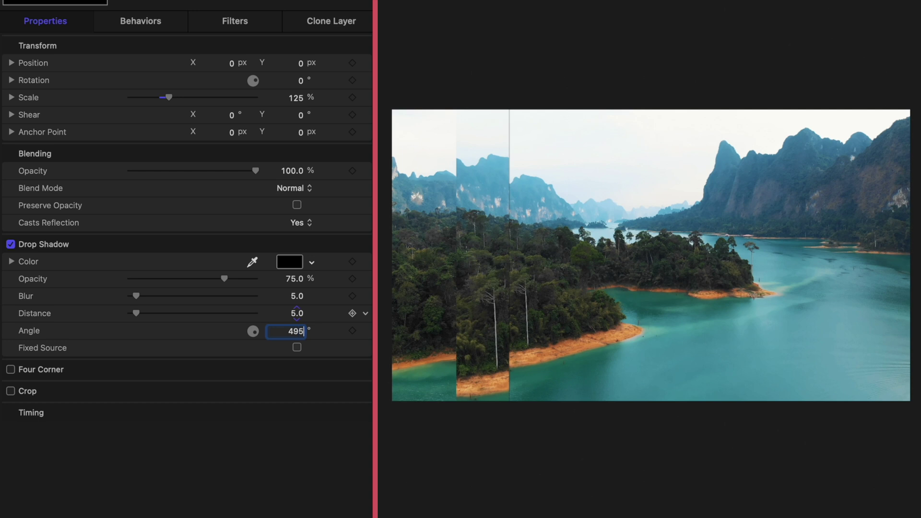
key(Return)
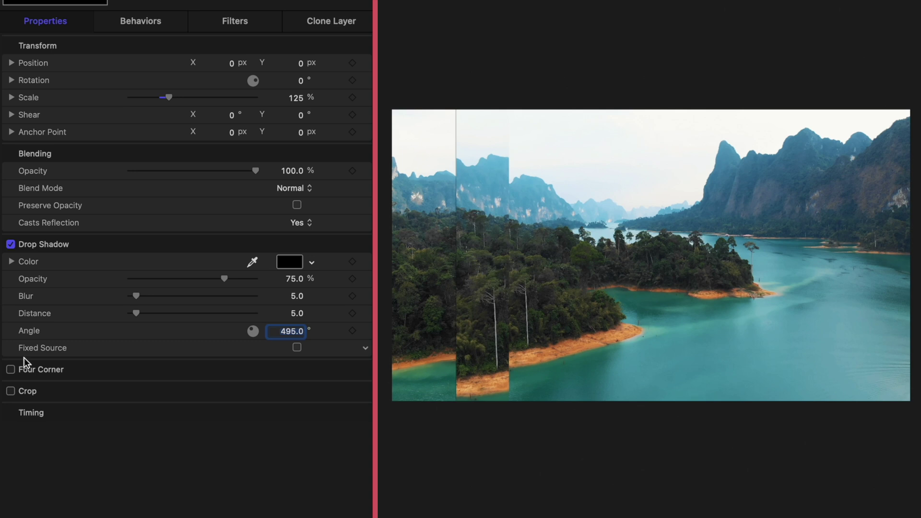
drag(144, 295, 284, 287)
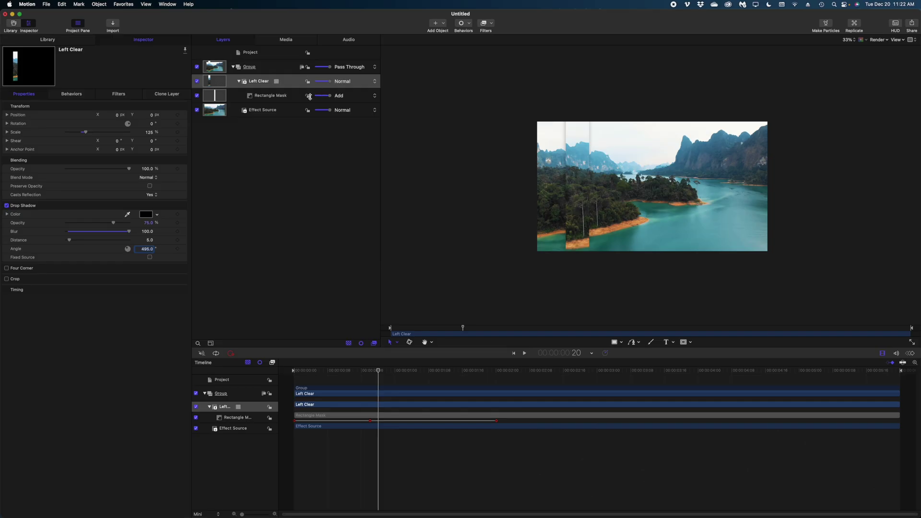
Add a Color Wheels filter to the Left Clear layer and raise its Global saturation slightly
click(258, 82)
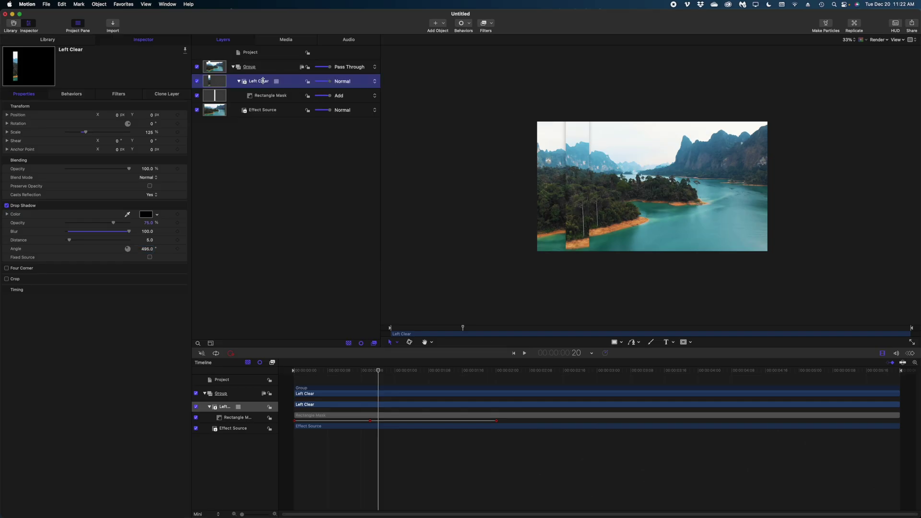
click(490, 27)
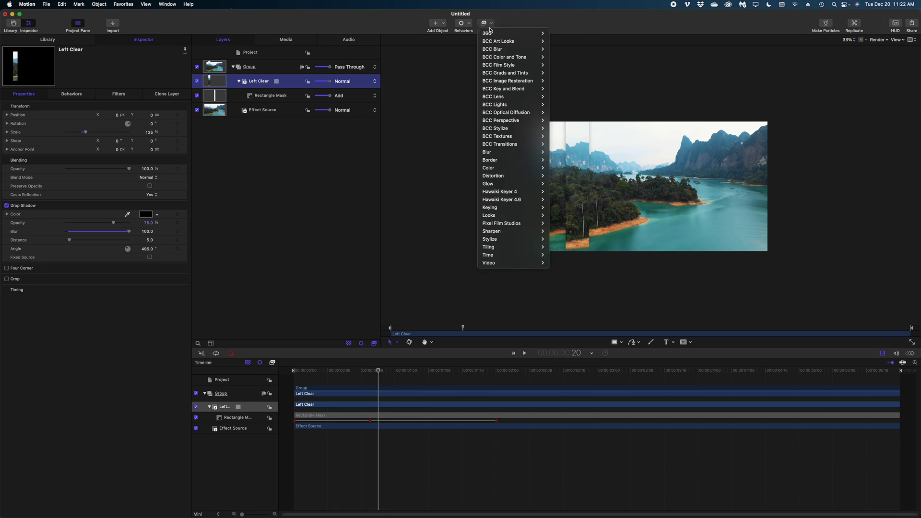
mouse_move(502, 167)
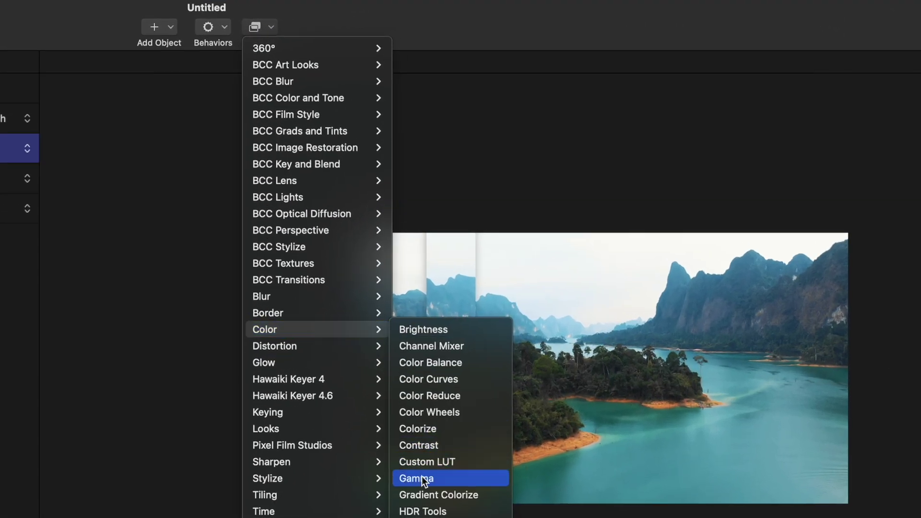
click(434, 413)
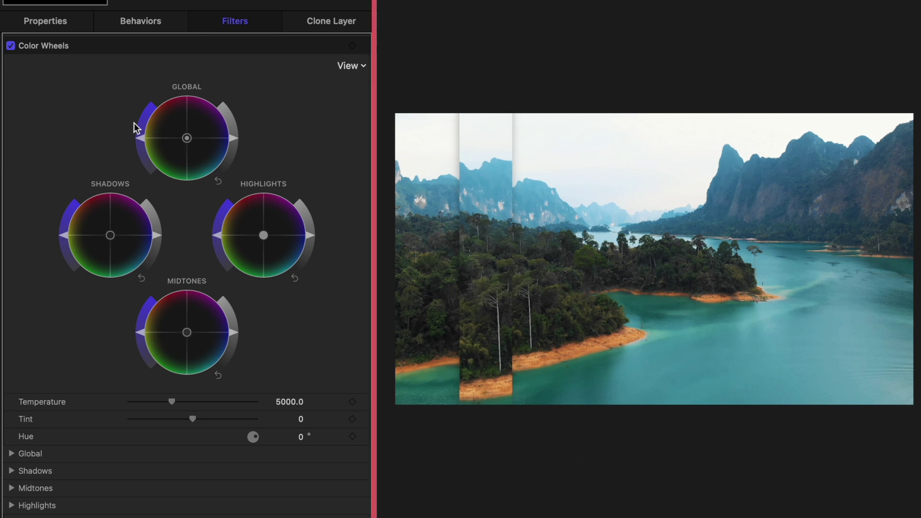
drag(140, 137, 147, 129)
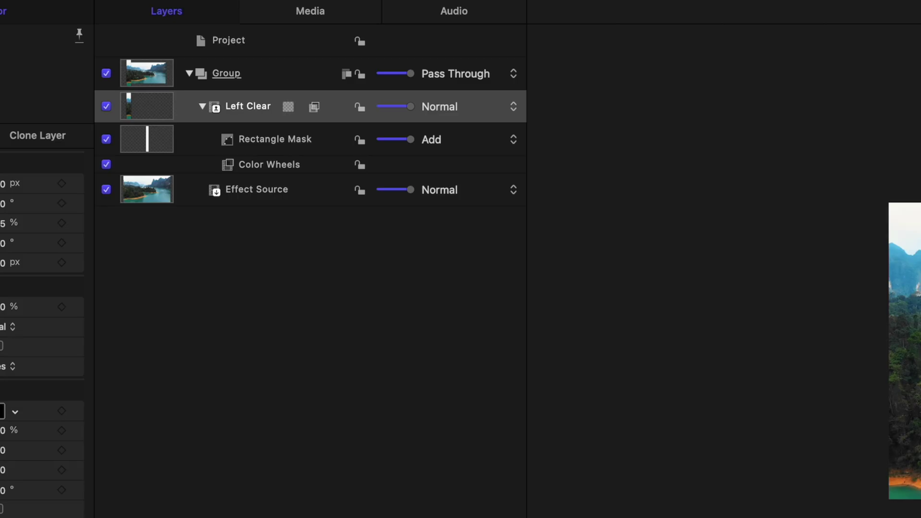
Duplicate the Left Clear layer and rename the duplicate as Right Clear copy
right_click(232, 100)
click(258, 162)
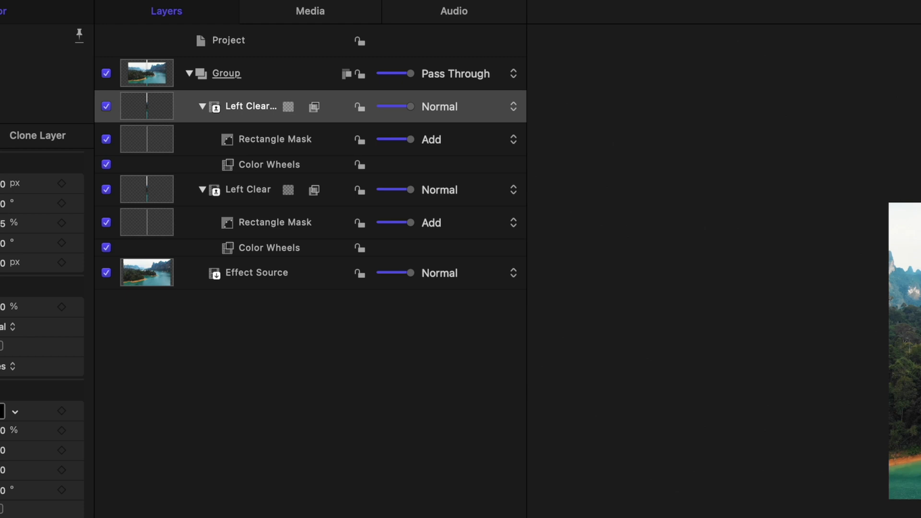
click(245, 106)
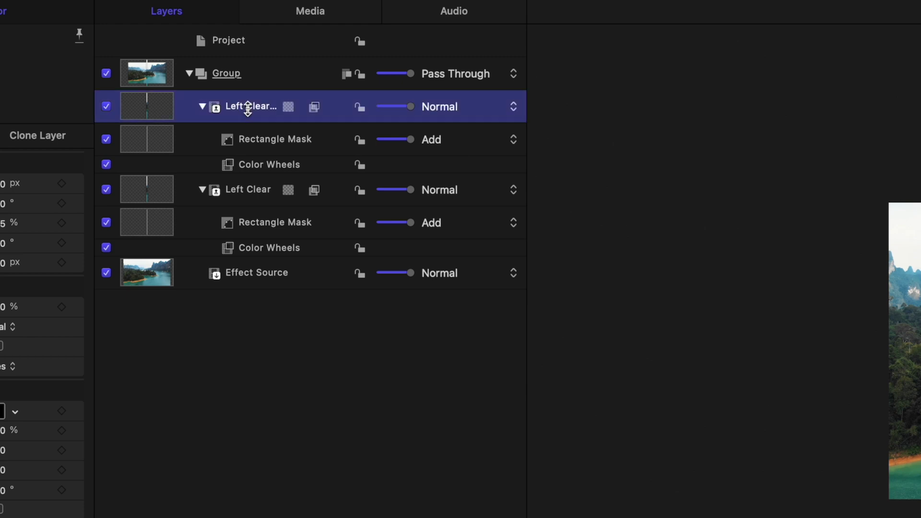
click(244, 106)
double_click(244, 106)
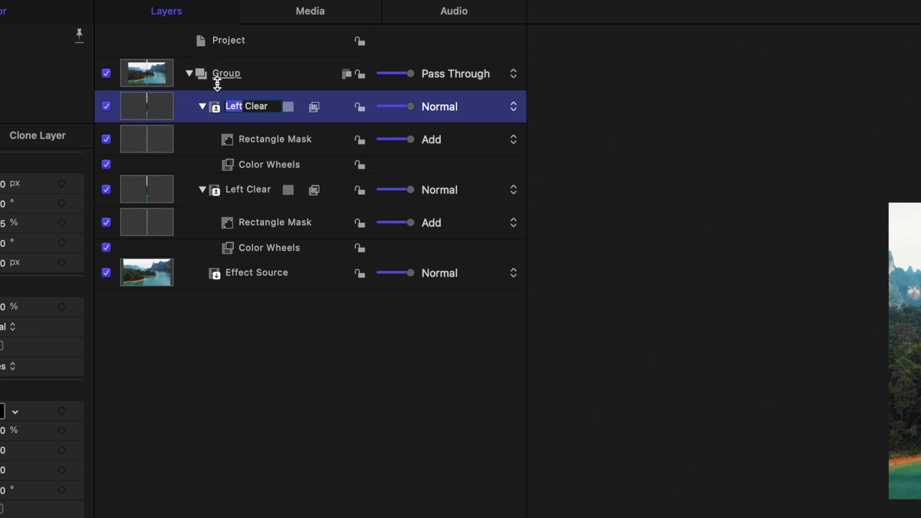
text(Right)
key(Return)
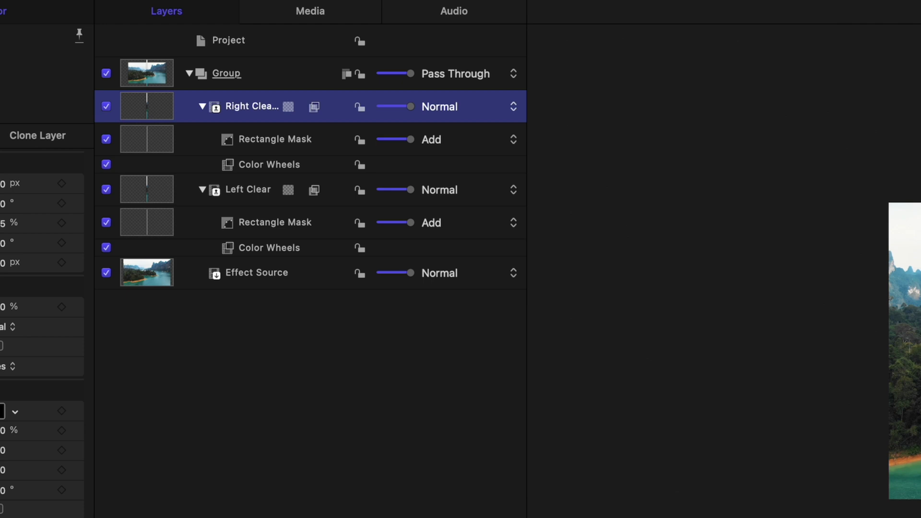
Show the canvas rulers and place a new vertical guide at 400
key(shift+super+r)
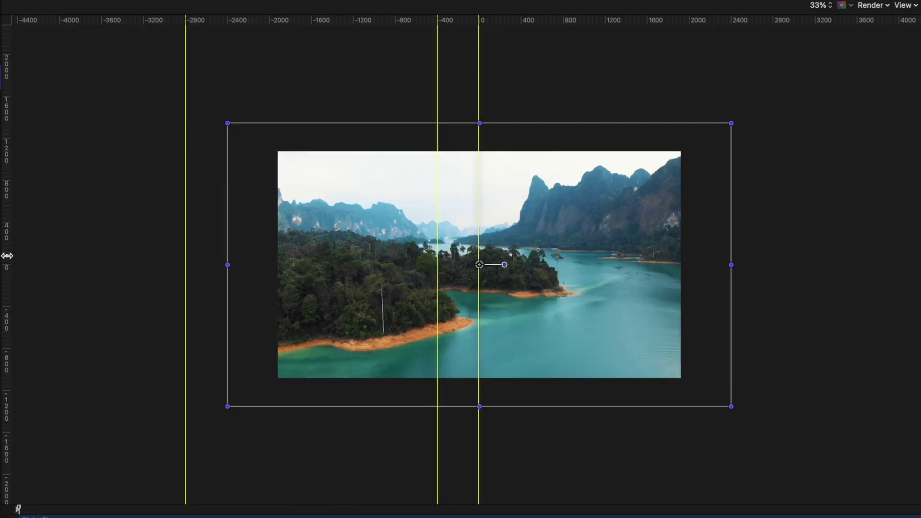
drag(538, 307, 637, 305)
drag(85, 225, 521, 185)
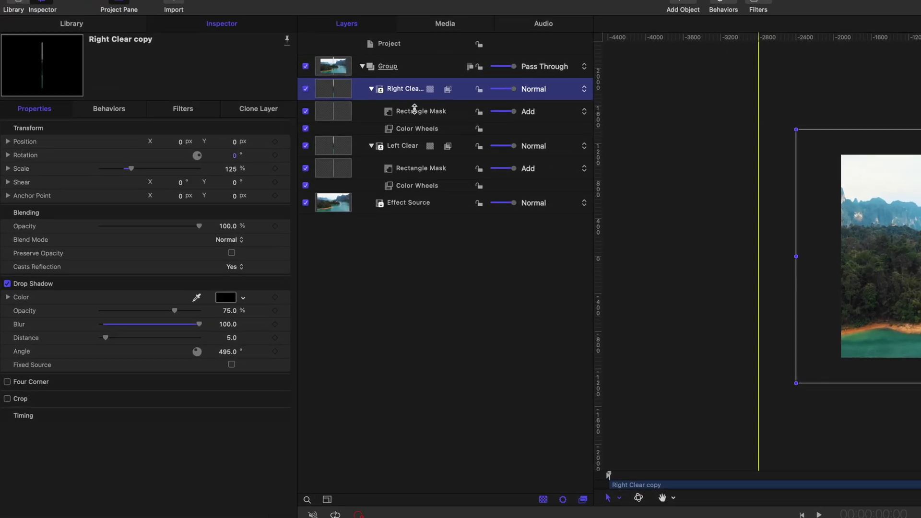
Reset the position of the Right Clear copy layer's Rectangle Mask and move the thin mask onto the centre guide at 0
click(576, 128)
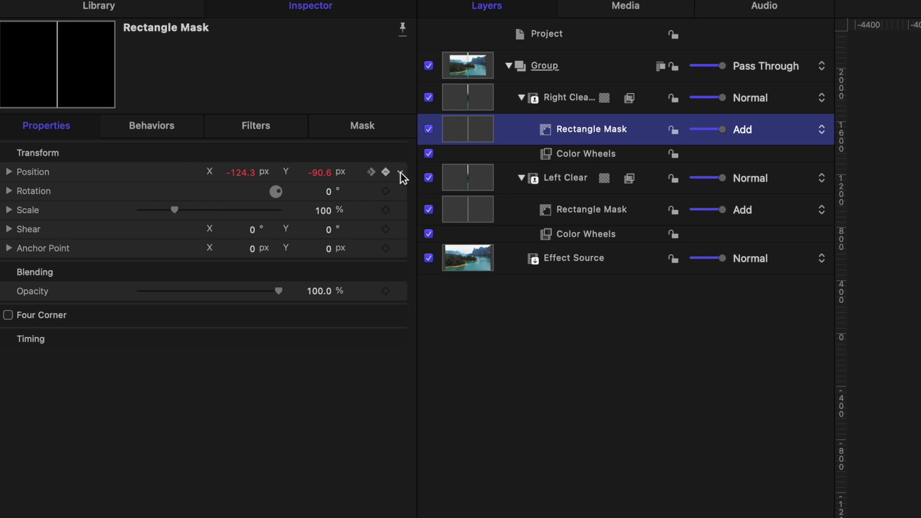
click(401, 173)
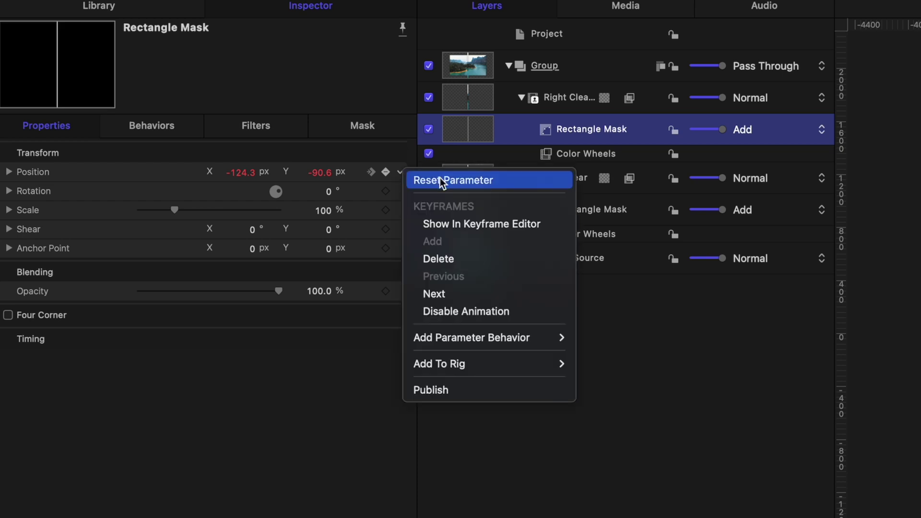
click(439, 179)
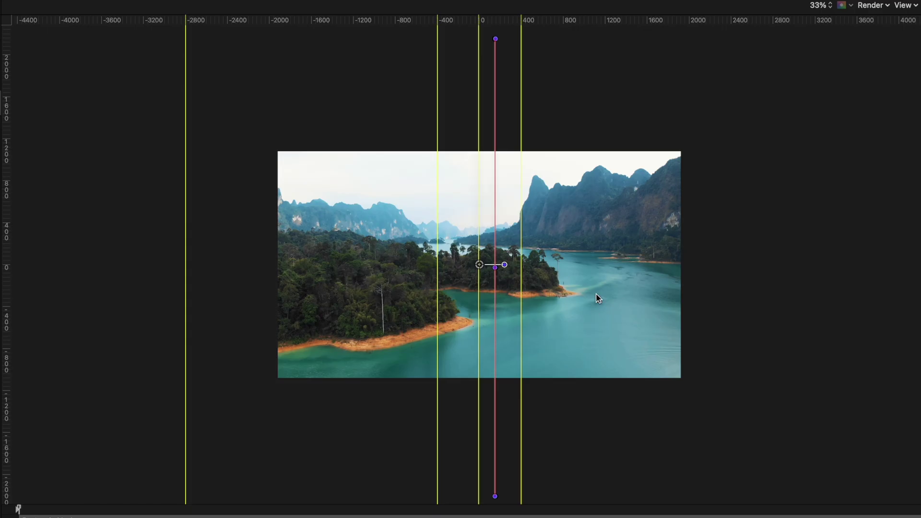
key(alt+z)
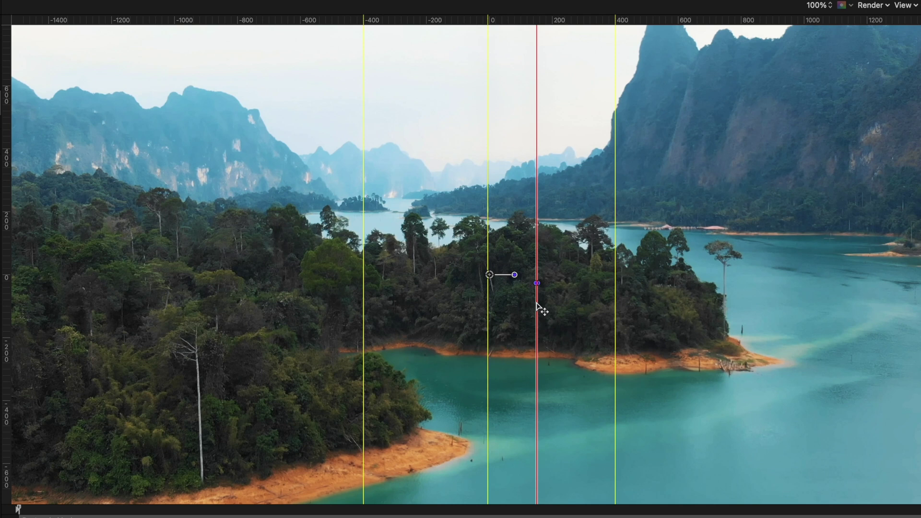
drag(536, 302, 488, 307)
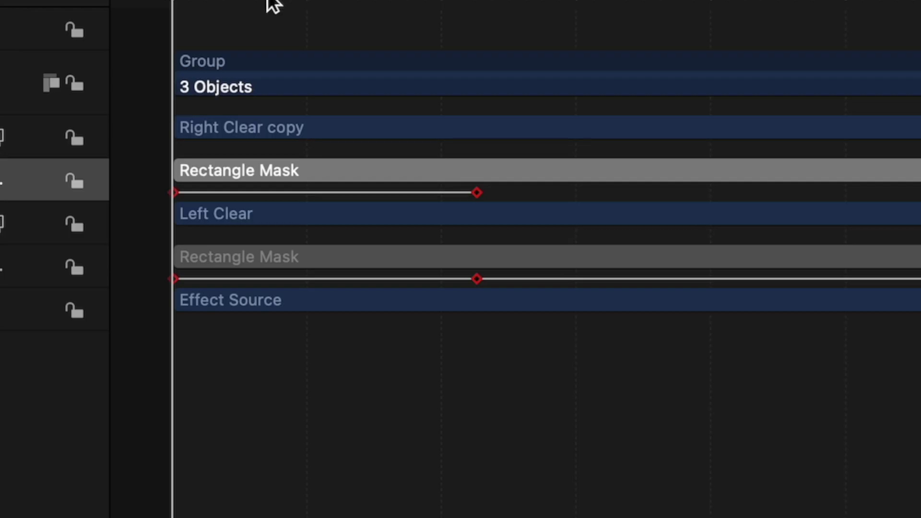
At 00:00:00:18, edit the points of the Right Clear copy's Rectangle Mask so it spans from the centre guide to the 400 guide
drag(268, 1, 474, 13)
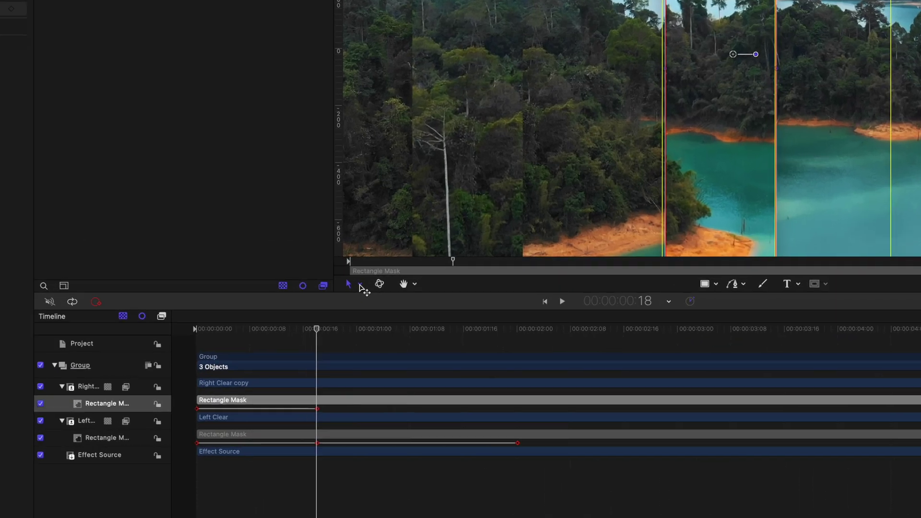
click(396, 342)
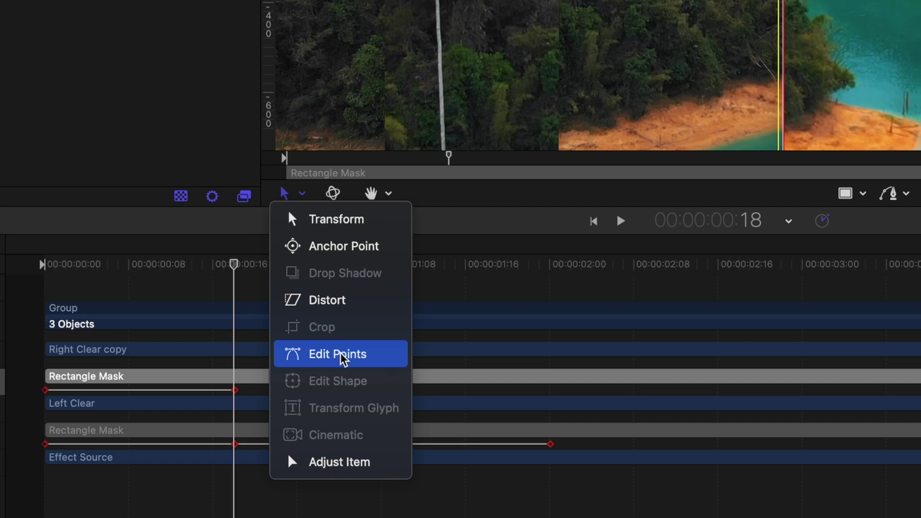
click(341, 355)
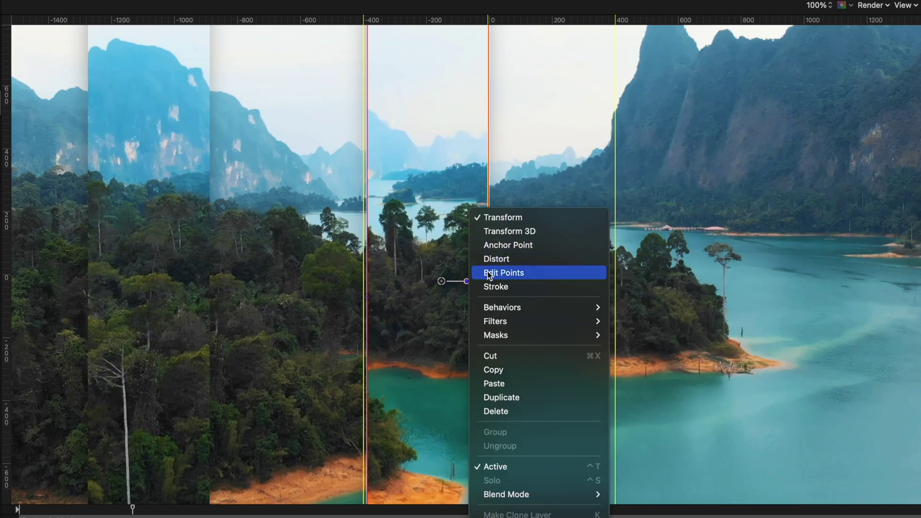
click(489, 272)
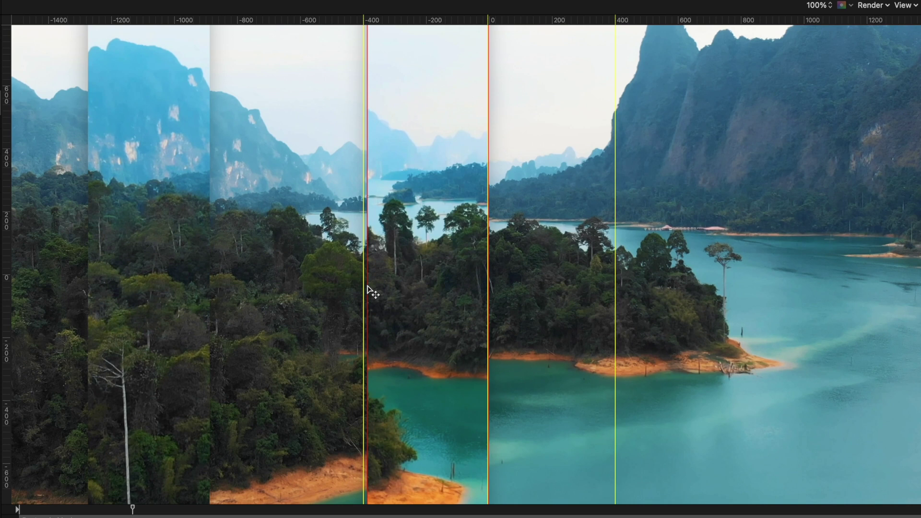
drag(367, 287, 615, 303)
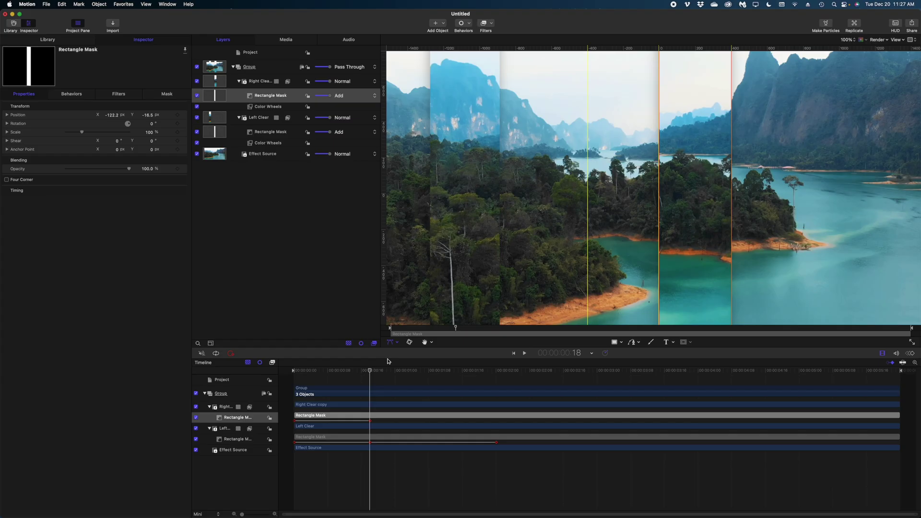
Return to 00:00:00:00 and add a Position keyframe to the Right Clear copy's Rectangle Mask
key(super+minus)
key(super+minus)
key(super+minus)
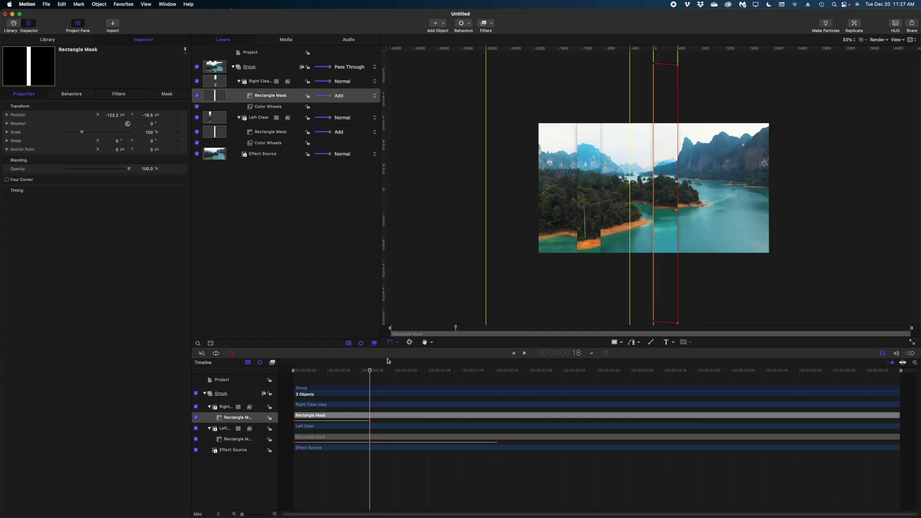
drag(361, 372, 290, 370)
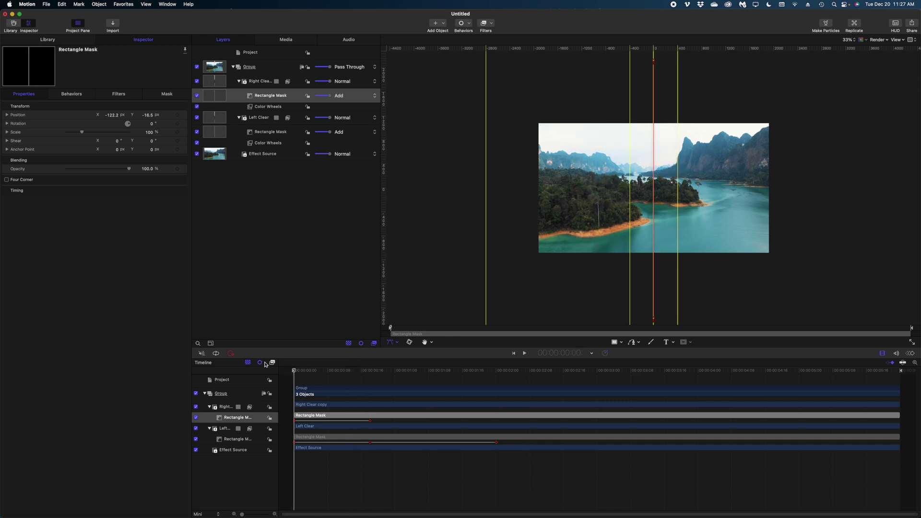
click(267, 96)
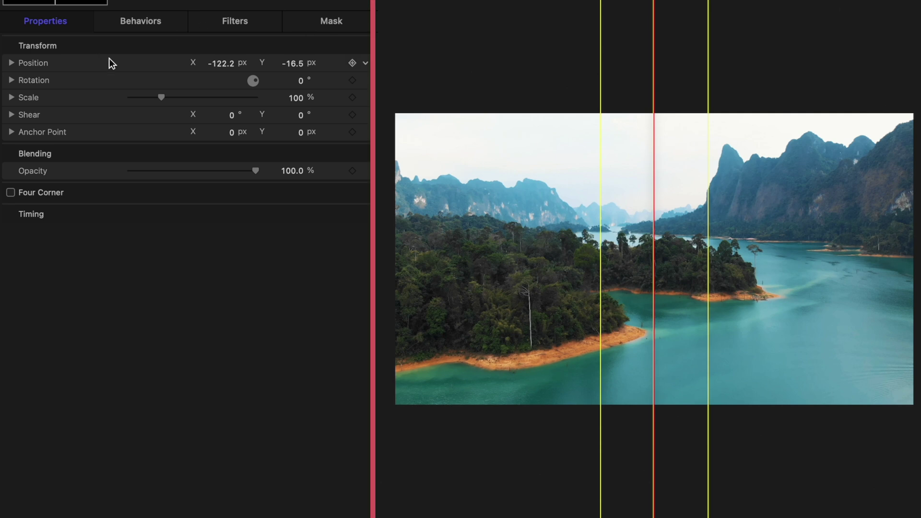
click(353, 62)
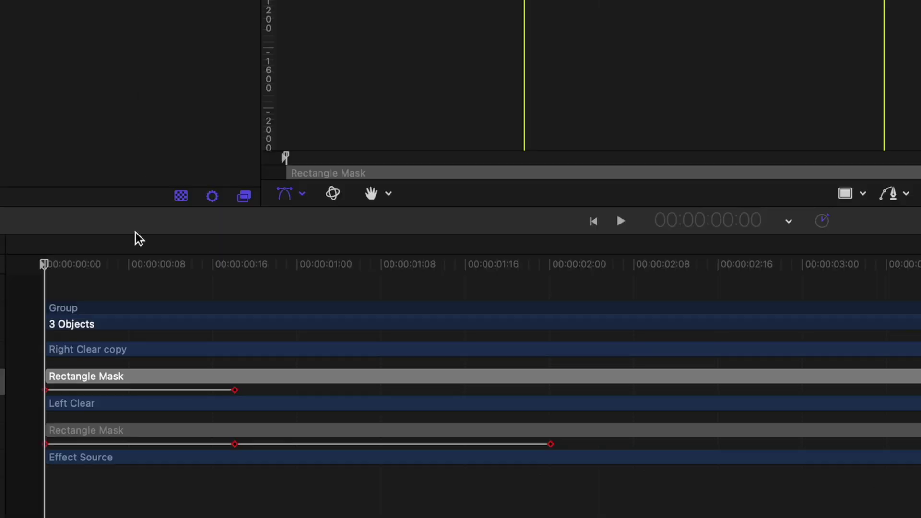
At 00:00:02:00, place a vertical guide at 2800 and raise the mask's X position until it slides off the right of the footage
drag(191, 264, 550, 297)
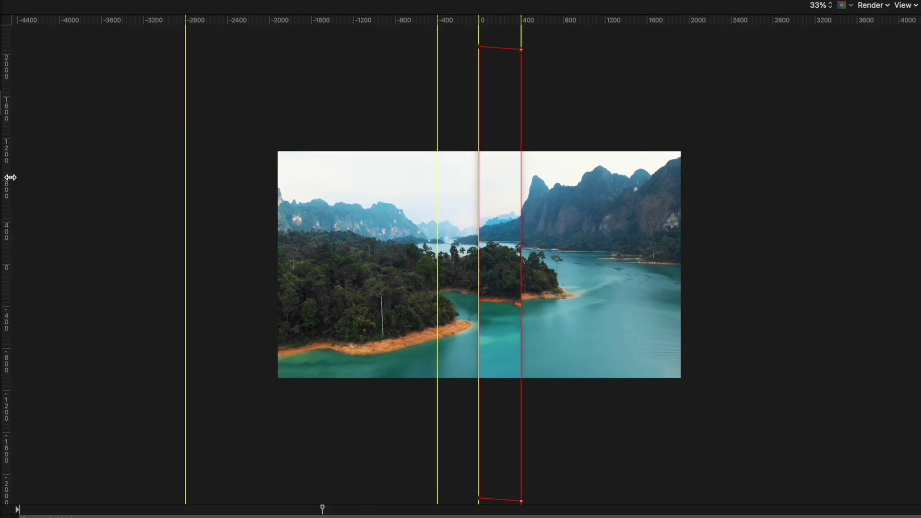
drag(9, 177, 773, 112)
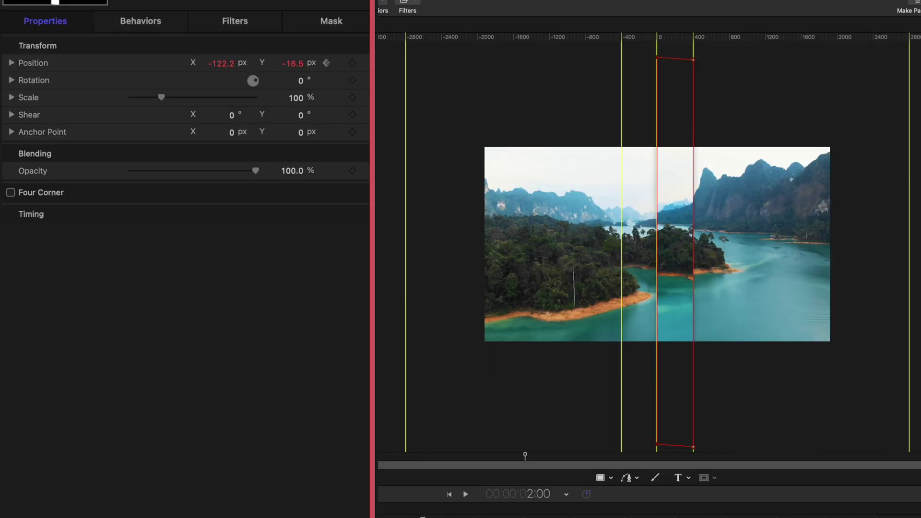
key(super+minus)
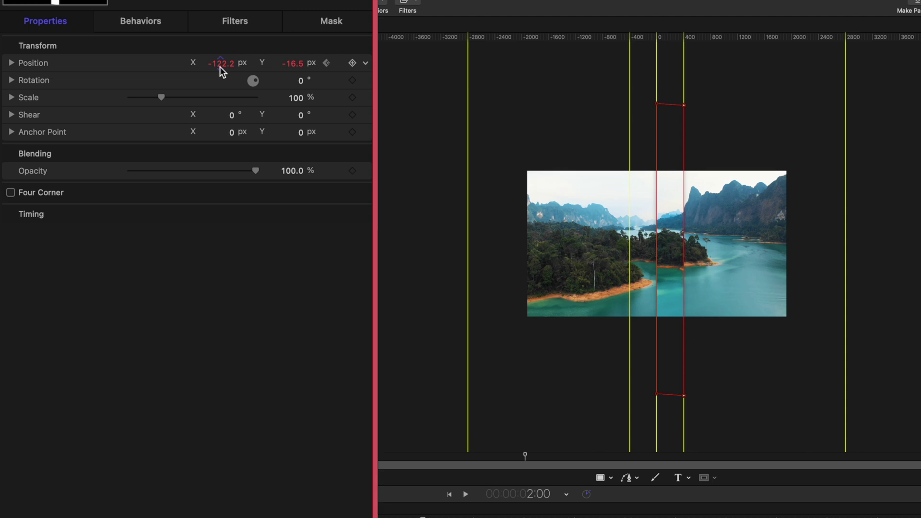
drag(221, 70, 221, 63)
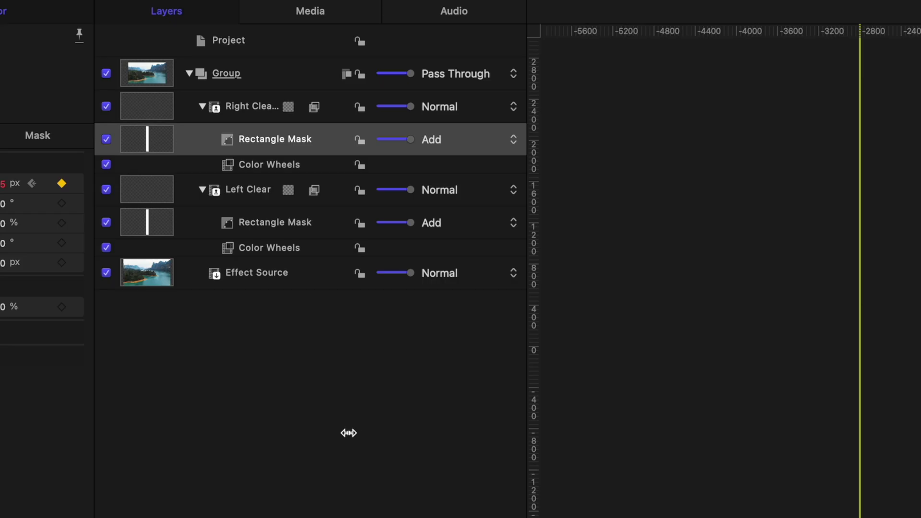
Set the Right Clear copy layer's drop shadow angle to 315°
click(243, 107)
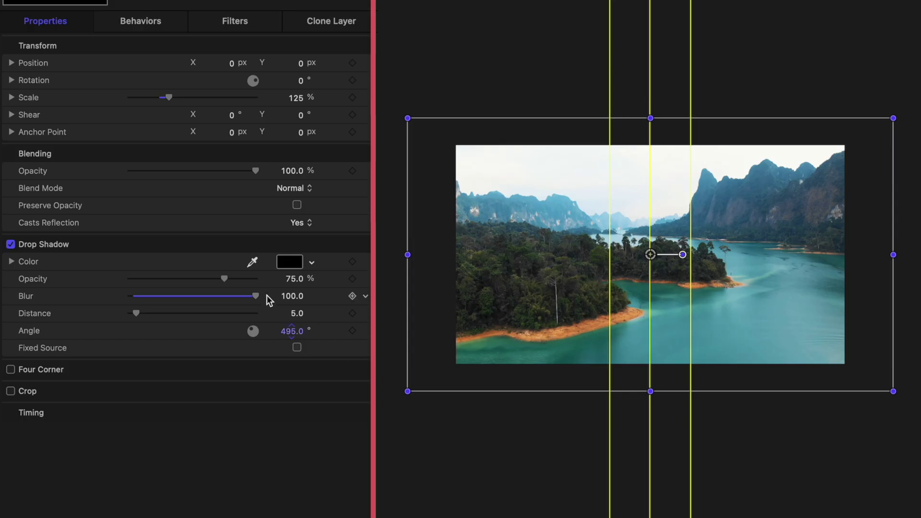
click(297, 331)
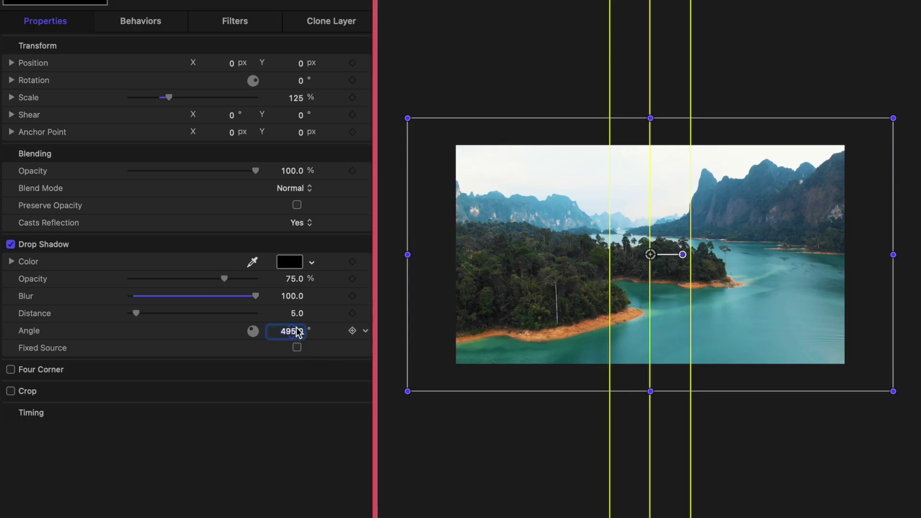
text(315)
key(Return)
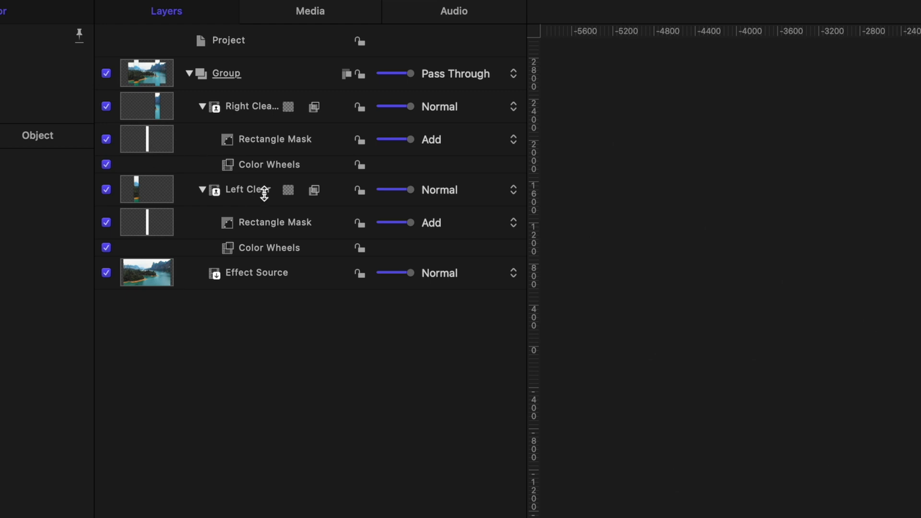
Duplicate the Left Clear layer and hide the duplicate
click(264, 193)
right_click(238, 192)
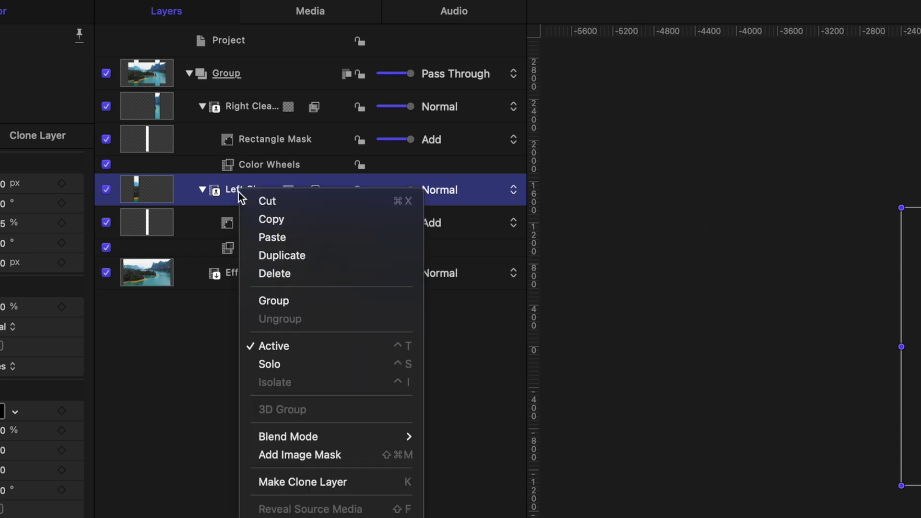
click(267, 255)
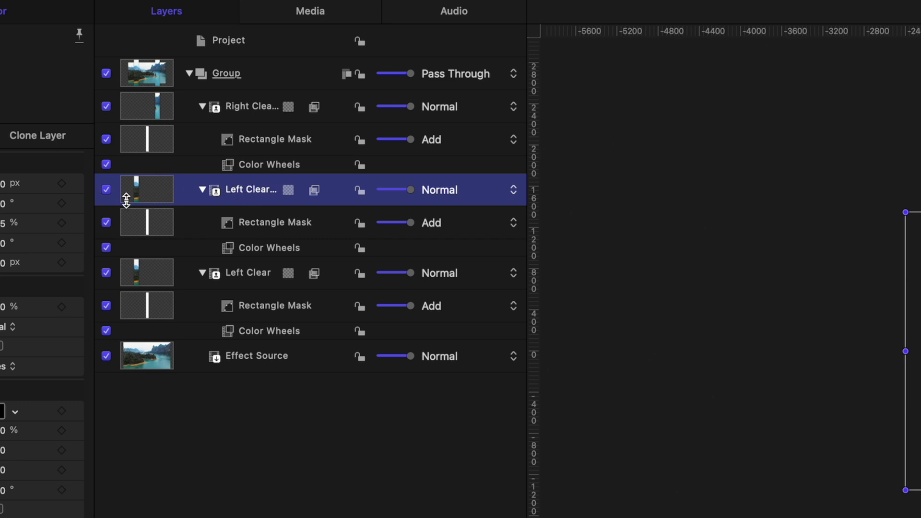
click(106, 190)
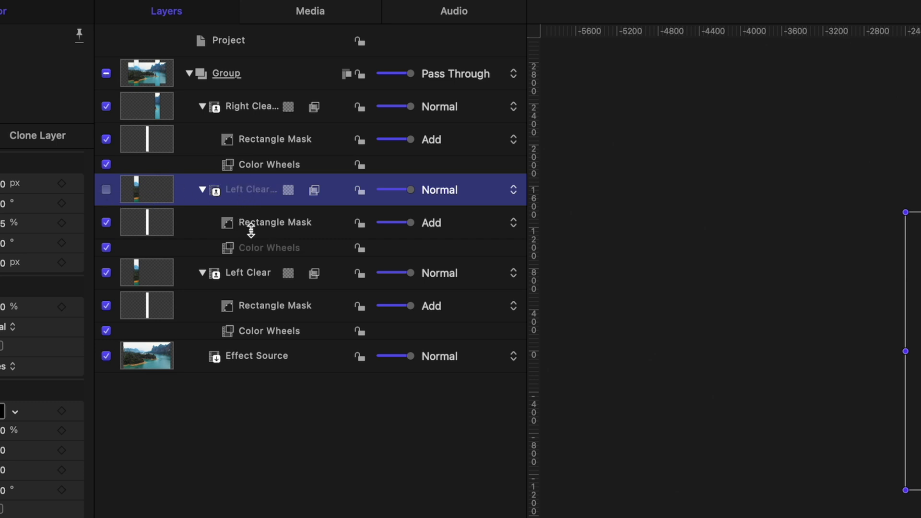
Rename the original Left Clear layer as Left Tint
click(247, 274)
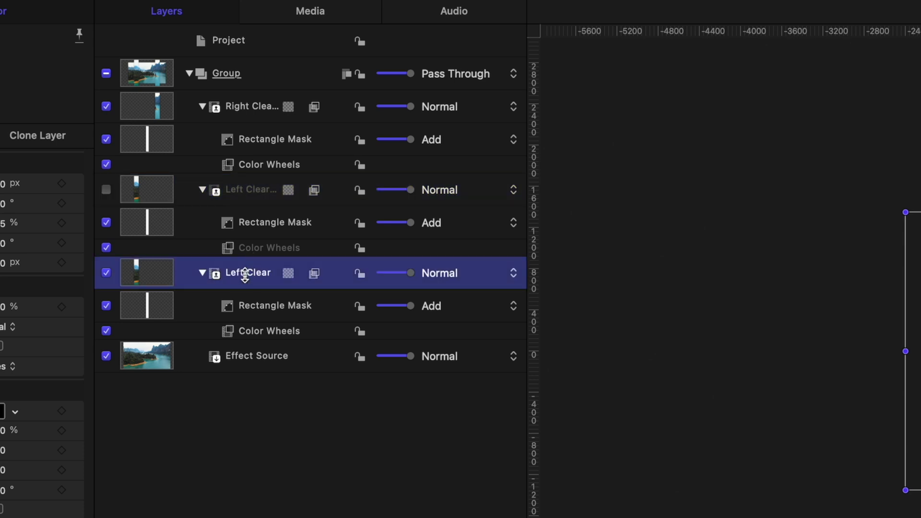
double_click(249, 272)
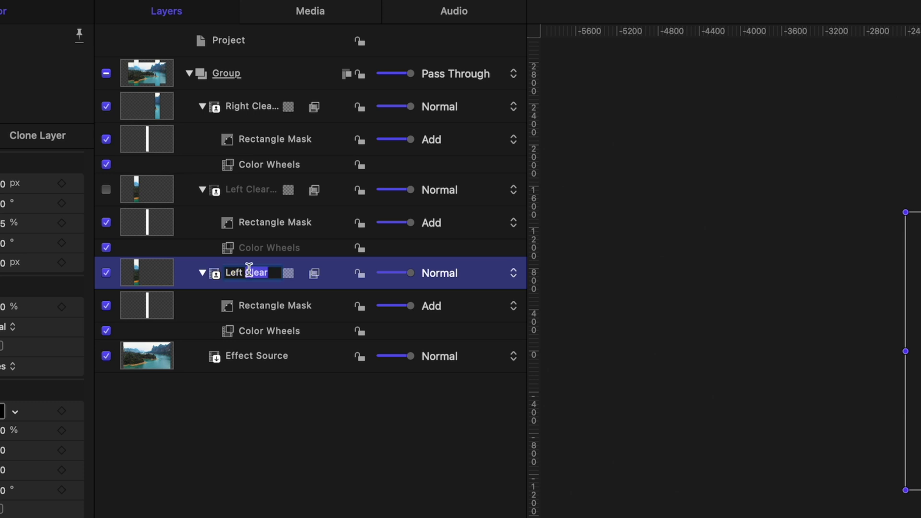
double_click(254, 272)
text(Tint)
click(194, 277)
Replace the Left Tint layer's Color Wheels filter with a Gaussian Blur filter set to an amount of 64
click(281, 333)
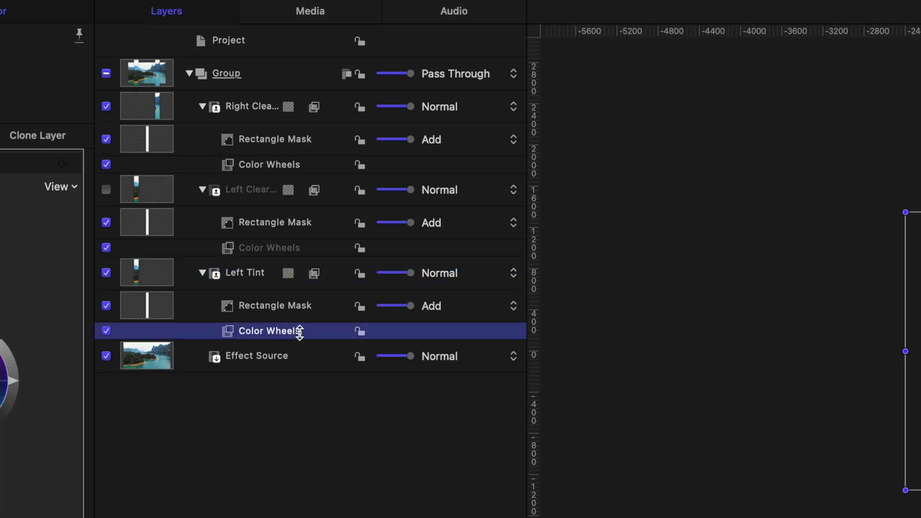
key(Delete)
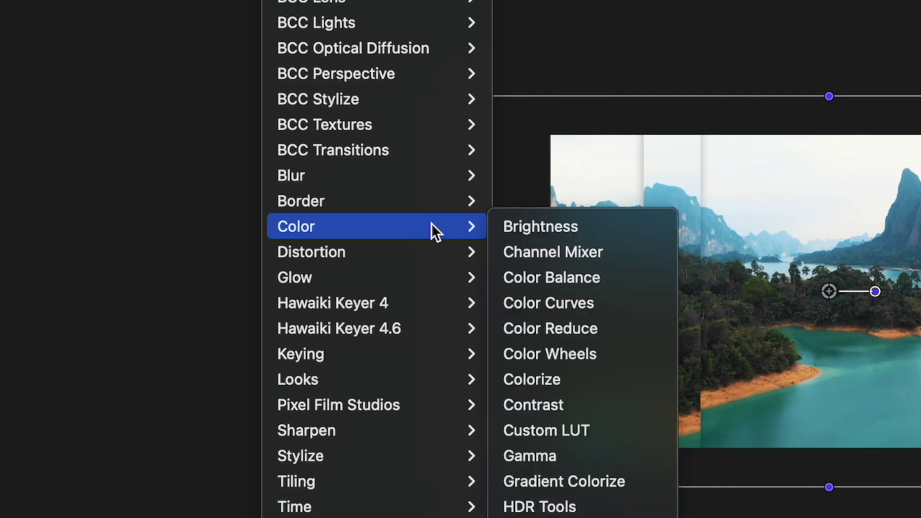
mouse_move(463, 177)
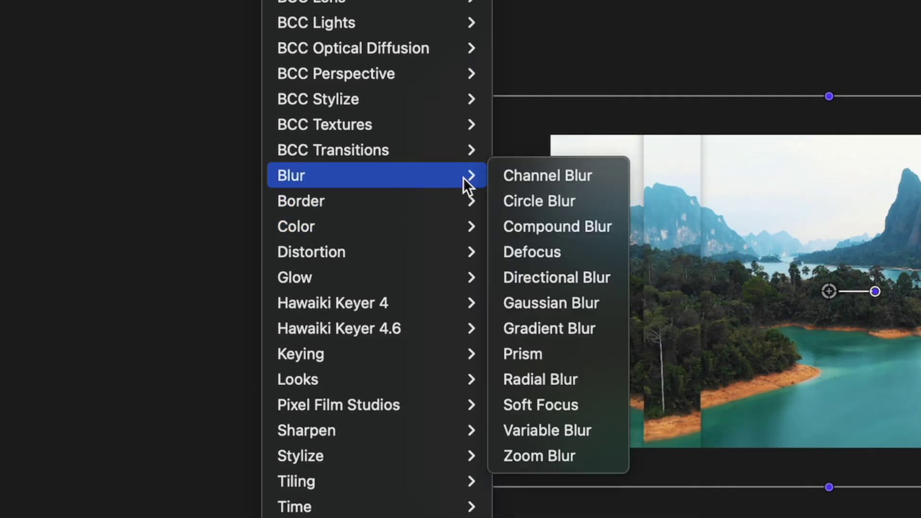
click(543, 303)
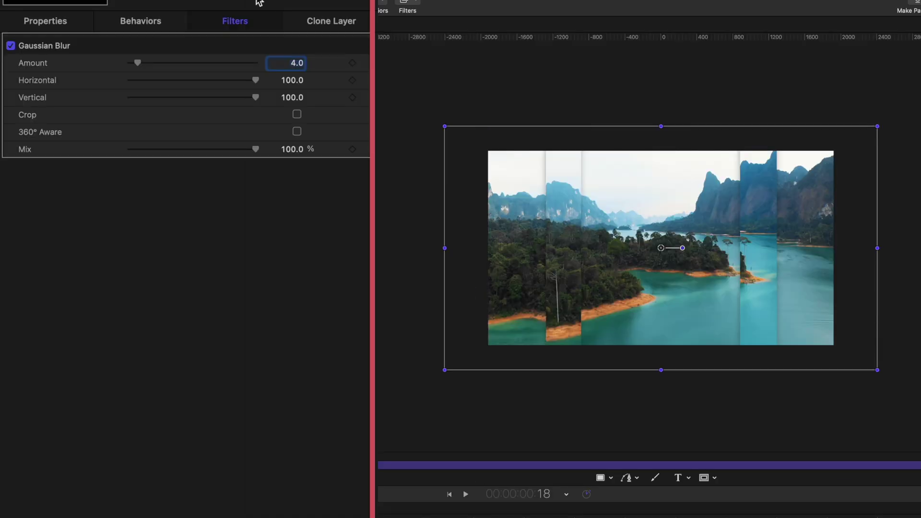
drag(141, 61, 293, 67)
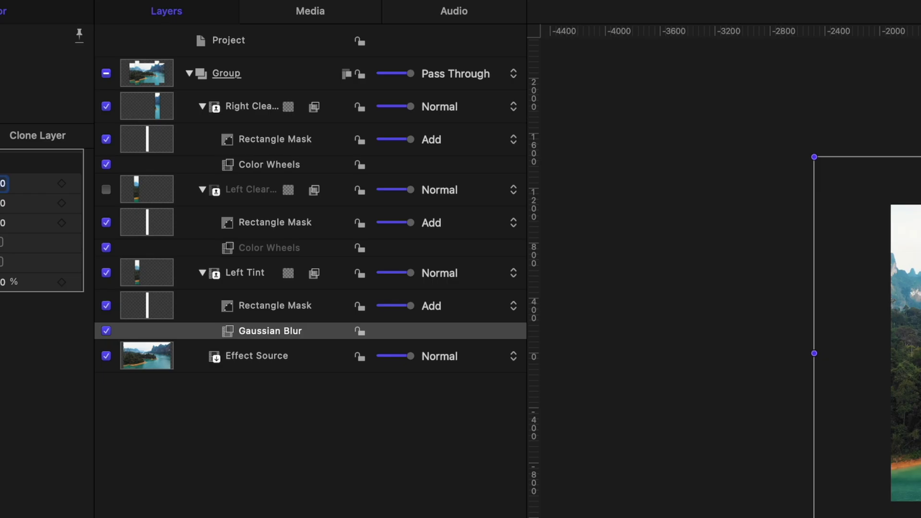
Add a Colorize filter to the Left Tint layer
click(242, 273)
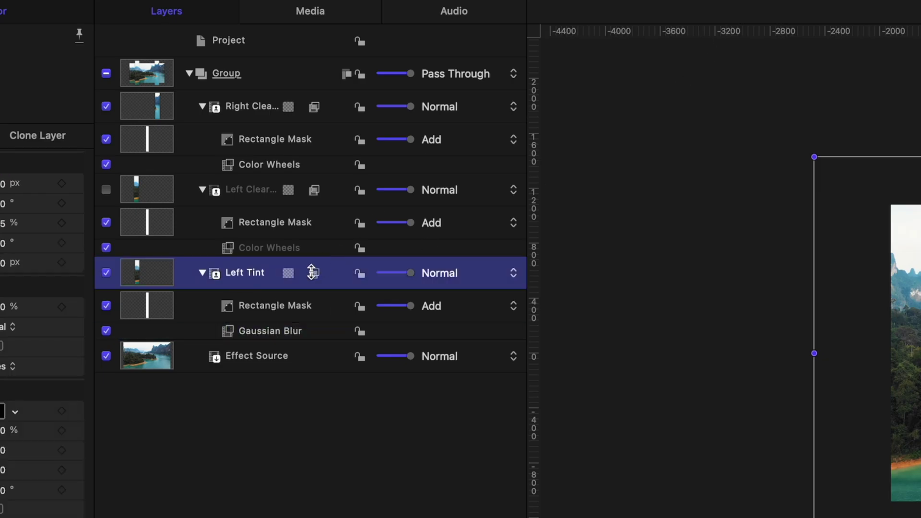
click(729, 5)
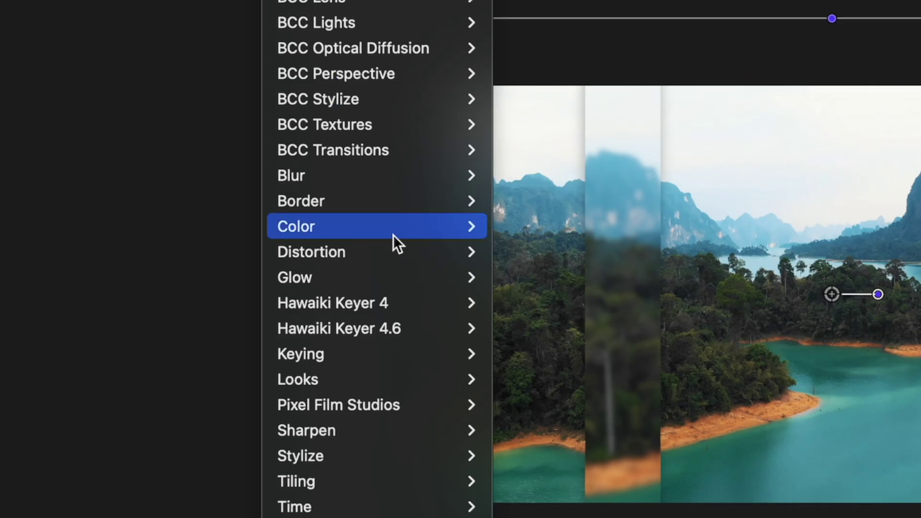
mouse_move(840, 304)
click(545, 381)
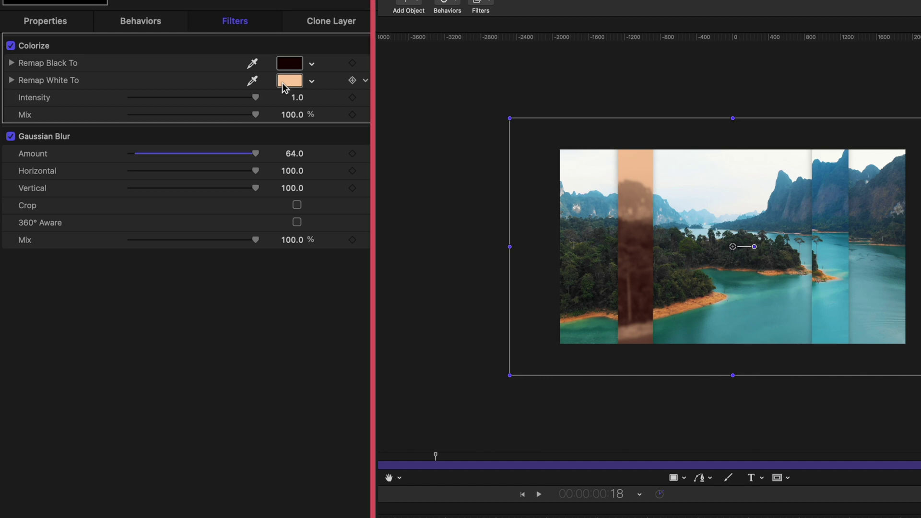
Set the Colorize filter's Remap White To colour to yellow-green and its Mix to about 51.55%
click(286, 81)
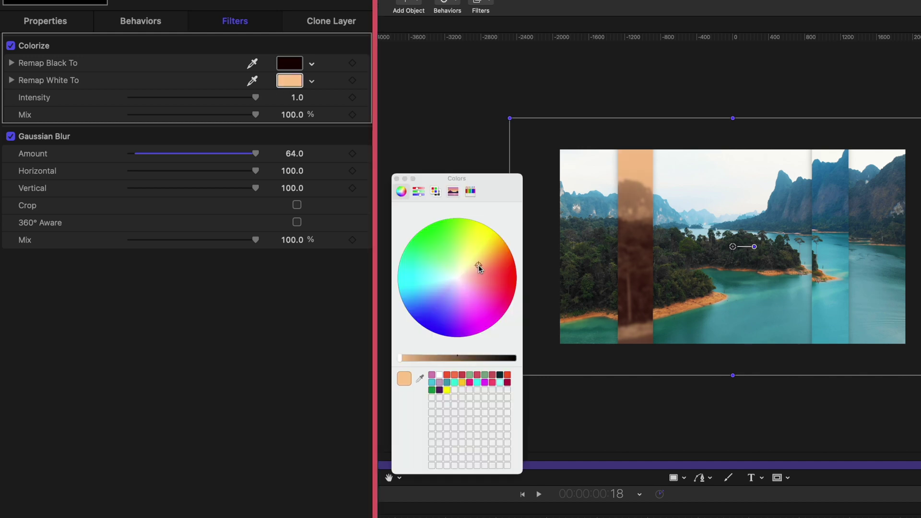
drag(479, 265, 471, 235)
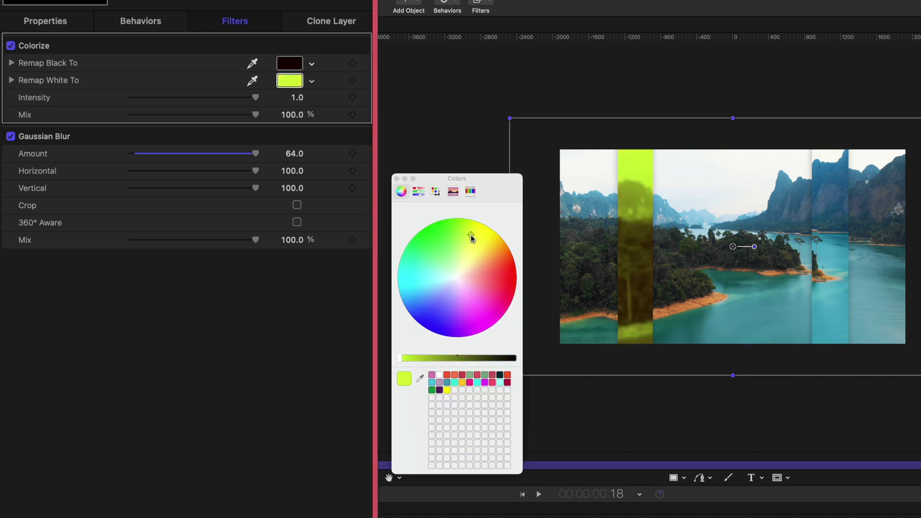
click(398, 179)
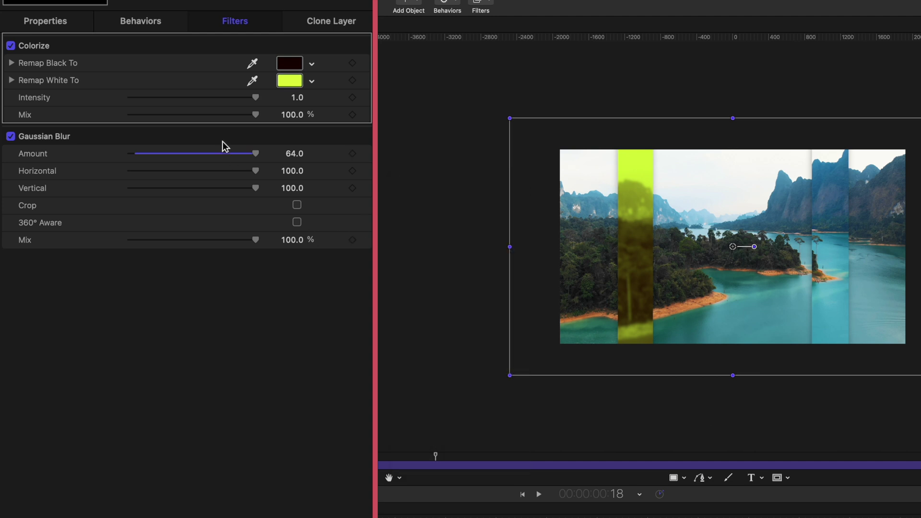
drag(254, 112, 192, 125)
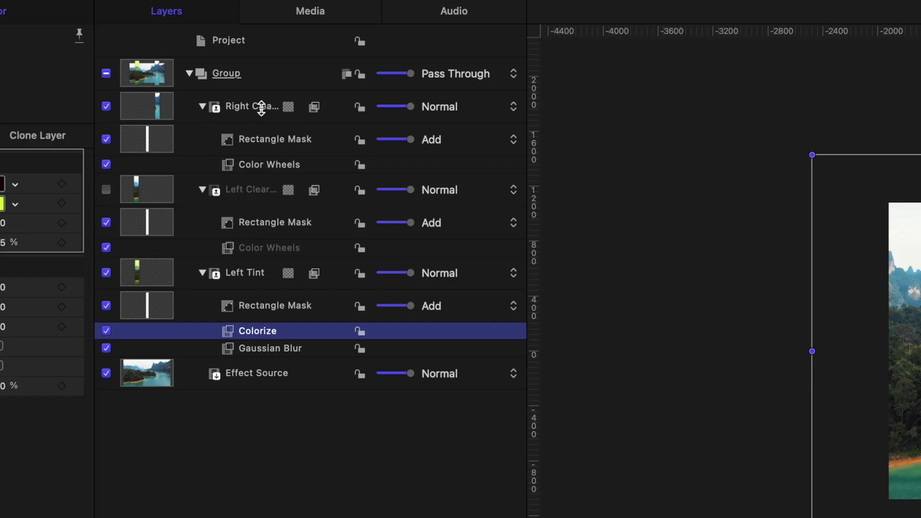
Duplicate the Right Clear copy layer and hide the duplicate
click(239, 108)
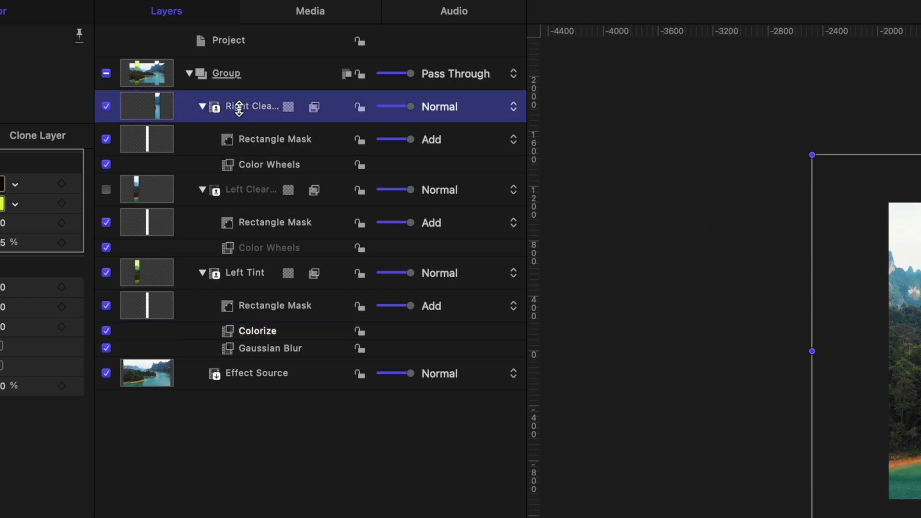
right_click(239, 109)
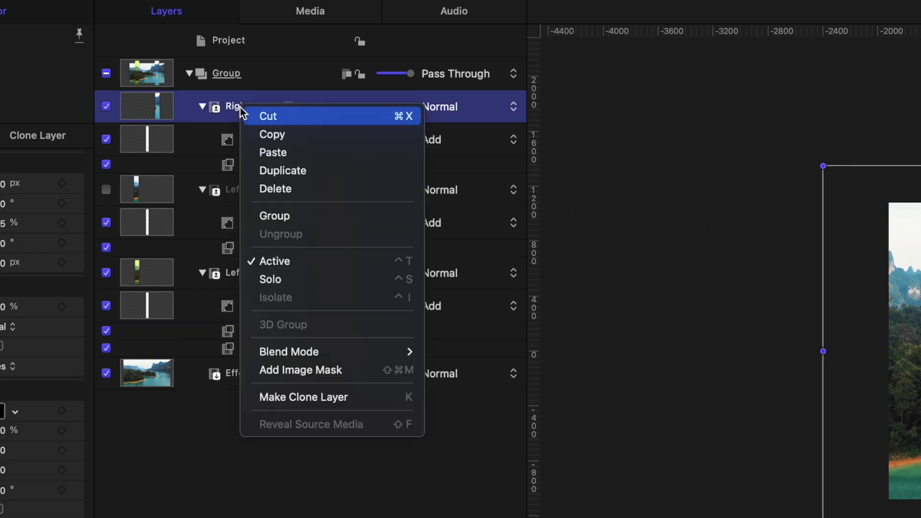
click(267, 171)
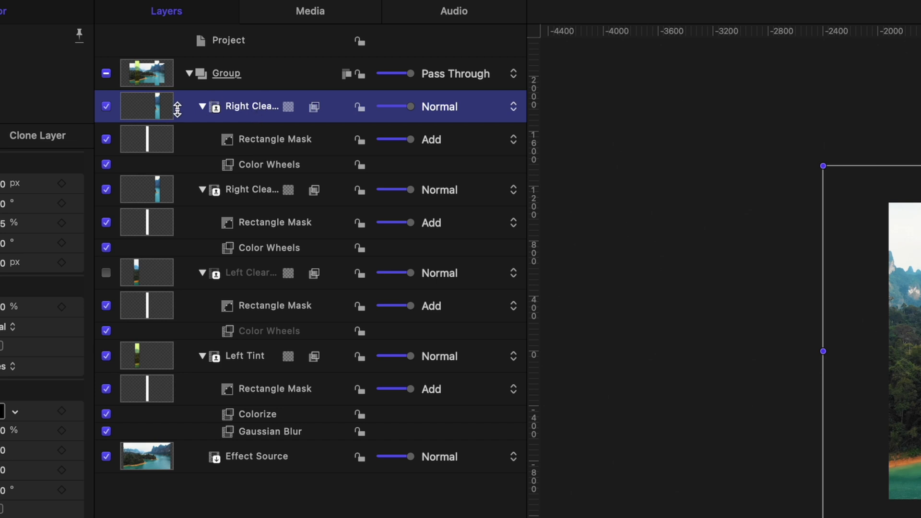
click(105, 104)
Rename the original Right Clear copy layer as Right Tint copy
click(255, 187)
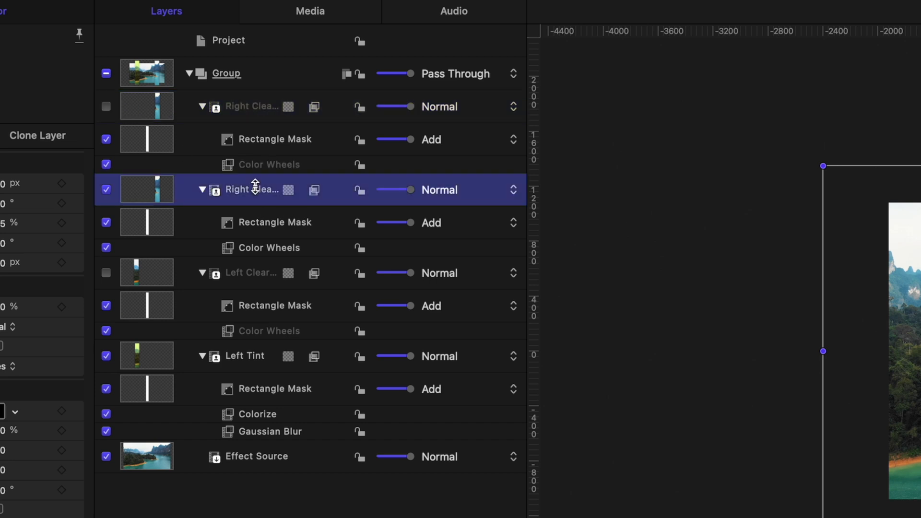
click(255, 186)
double_click(254, 186)
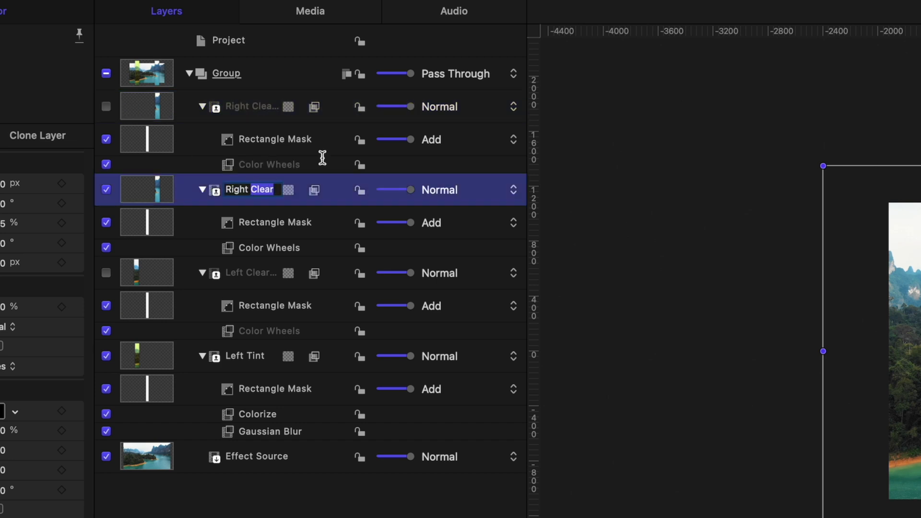
key(shift+super+Left)
text(Tint copy)
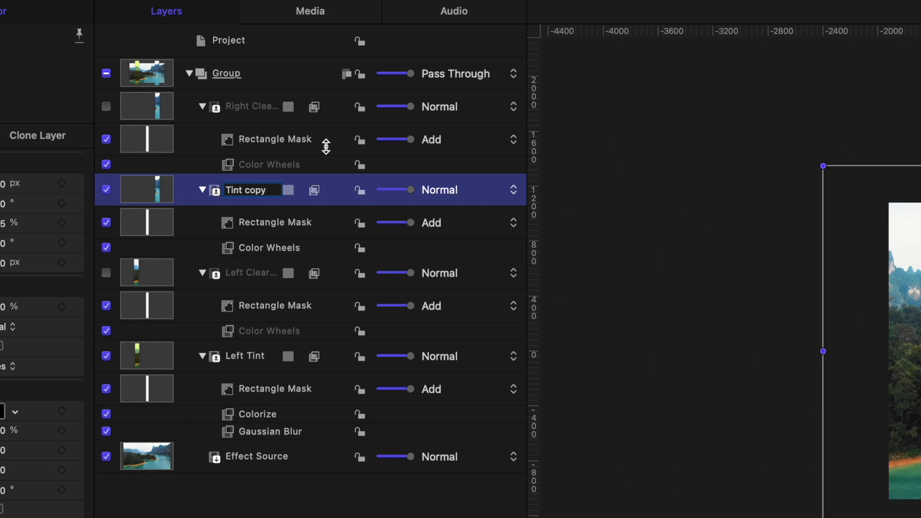
key(Return)
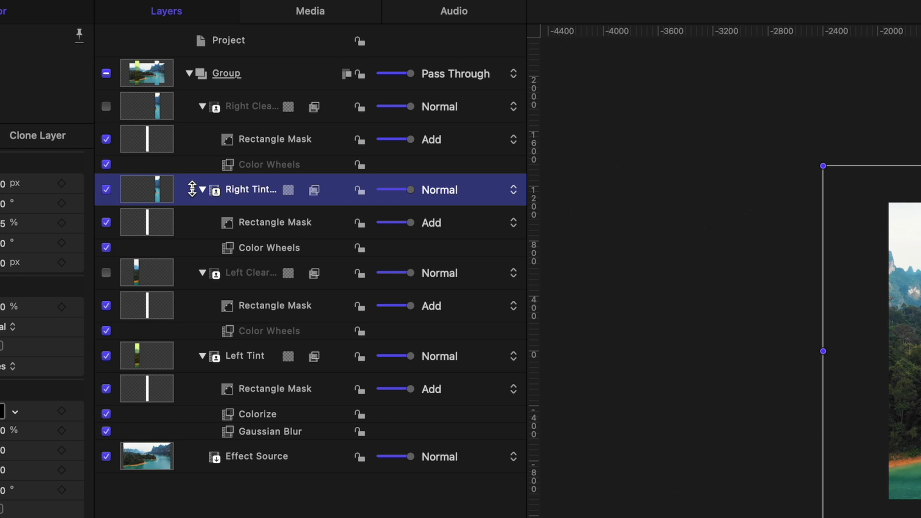
Replace the Right Tint copy layer's Color Wheels filter with copies of the Left Tint layer's Colorize and Gaussian Blur filters
click(263, 247)
key(BackSpace)
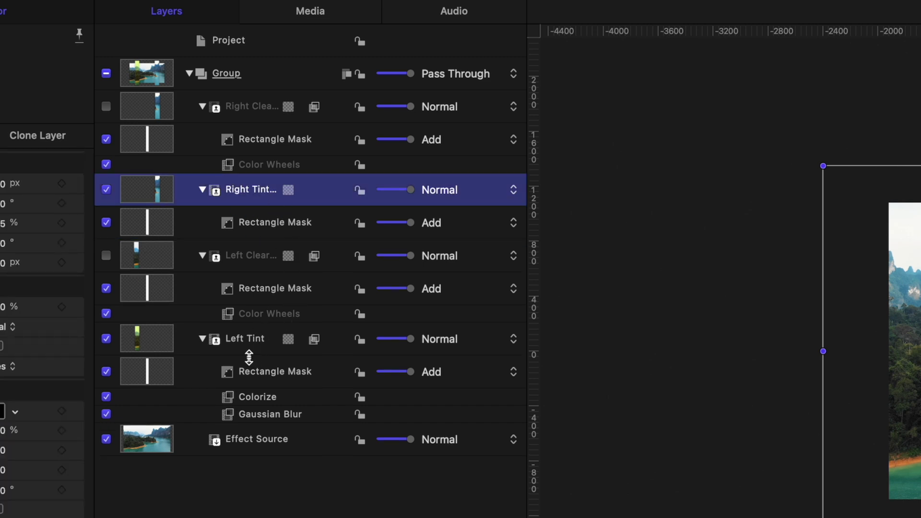
click(259, 396)
shift+click(263, 411)
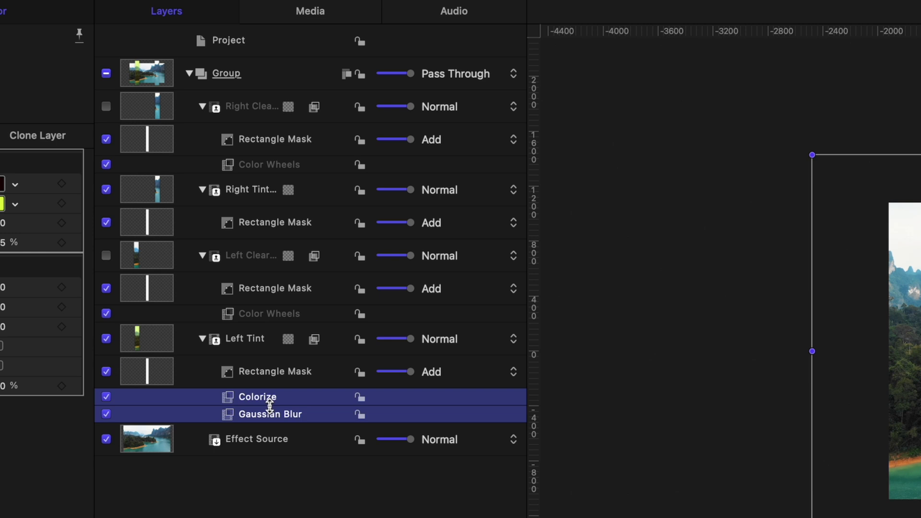
click(260, 192)
right_click(260, 191)
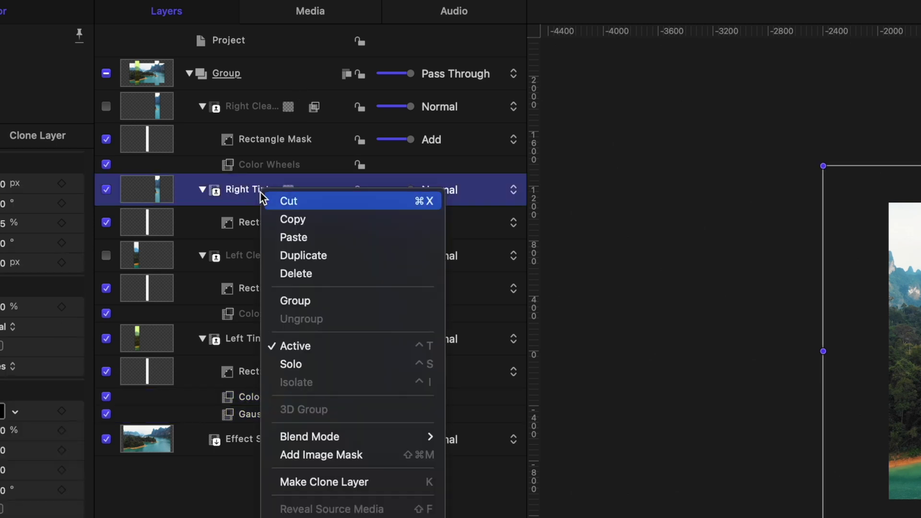
click(292, 238)
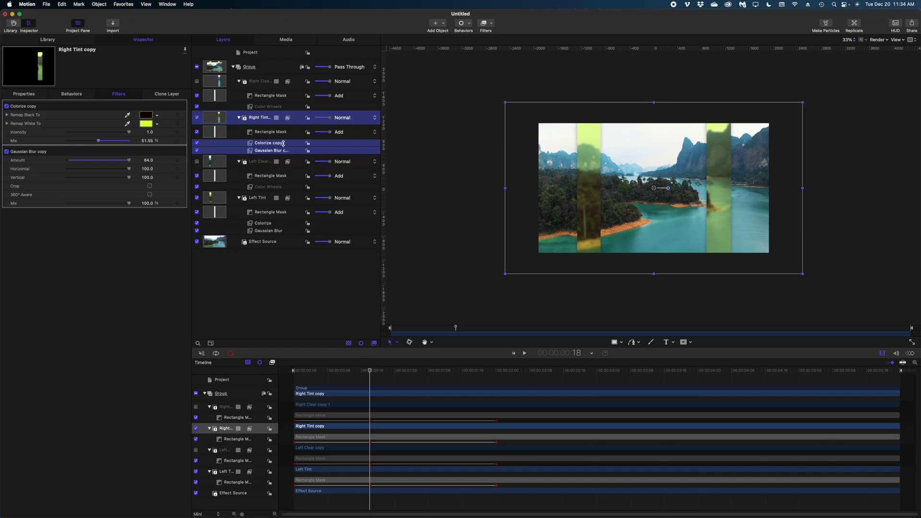
Set the Remap White To colour of the Right Tint copy layer's Colorize filter to cyan
click(147, 124)
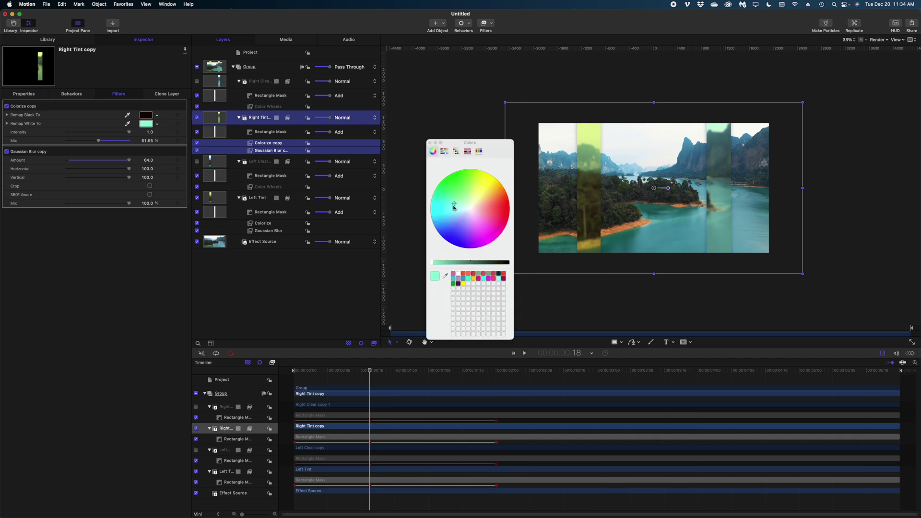
drag(453, 208, 442, 214)
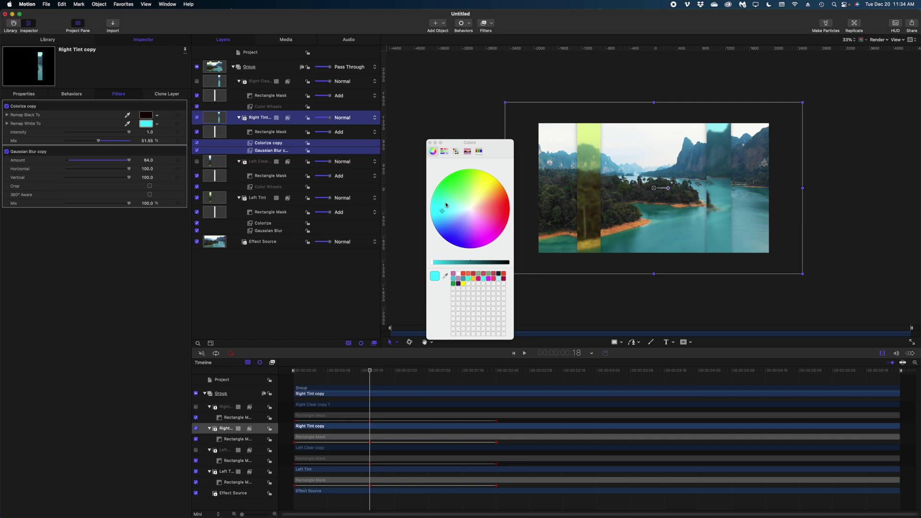
click(429, 143)
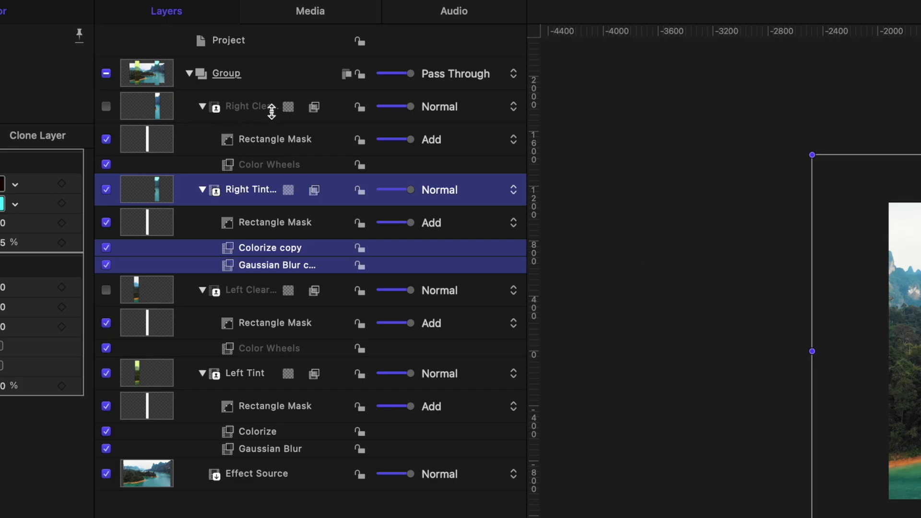
Make the hidden Right Clear and Left Clear duplicate layers visible again
click(107, 107)
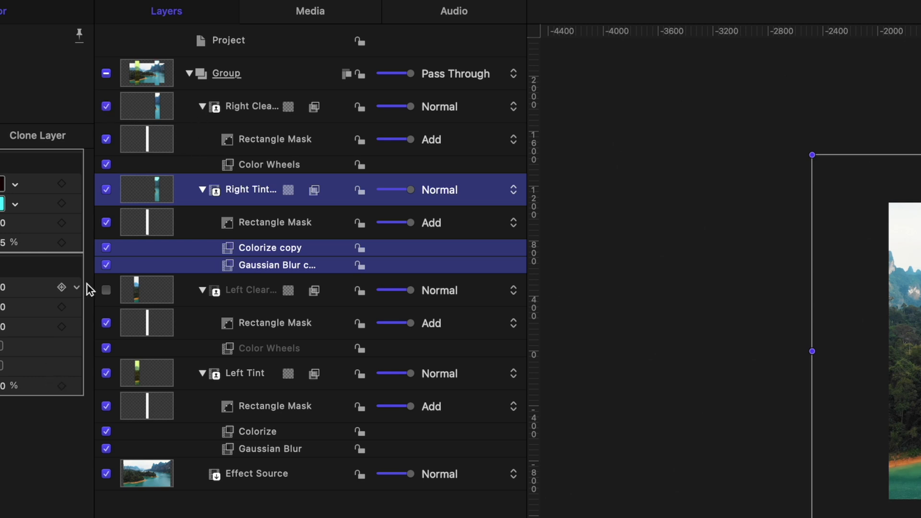
click(107, 290)
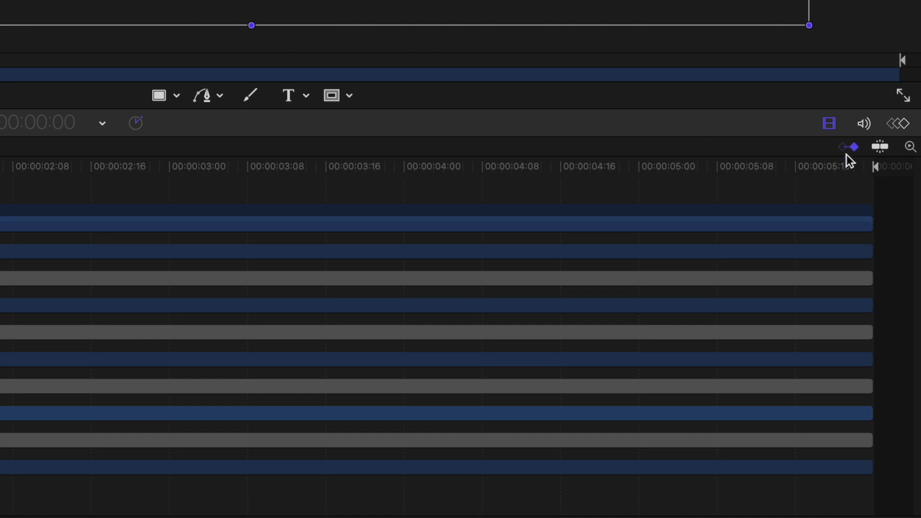
With timeline keyframes shown, shift all keyframes of the Left Tint and Right Tint copy masks a few frames later together
click(854, 145)
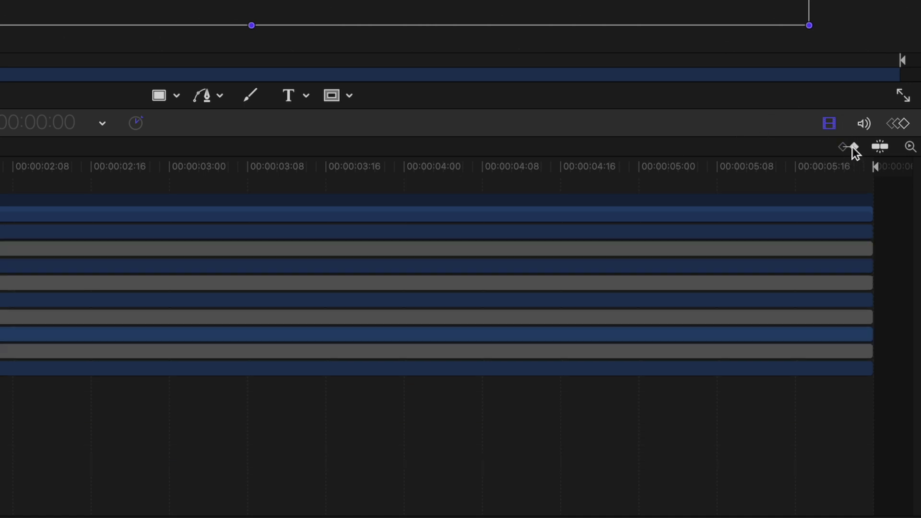
click(853, 147)
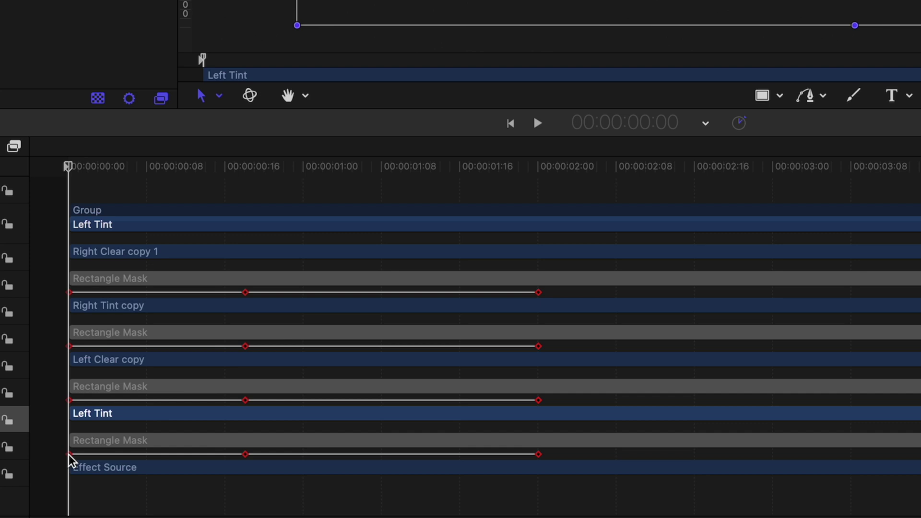
click(69, 454)
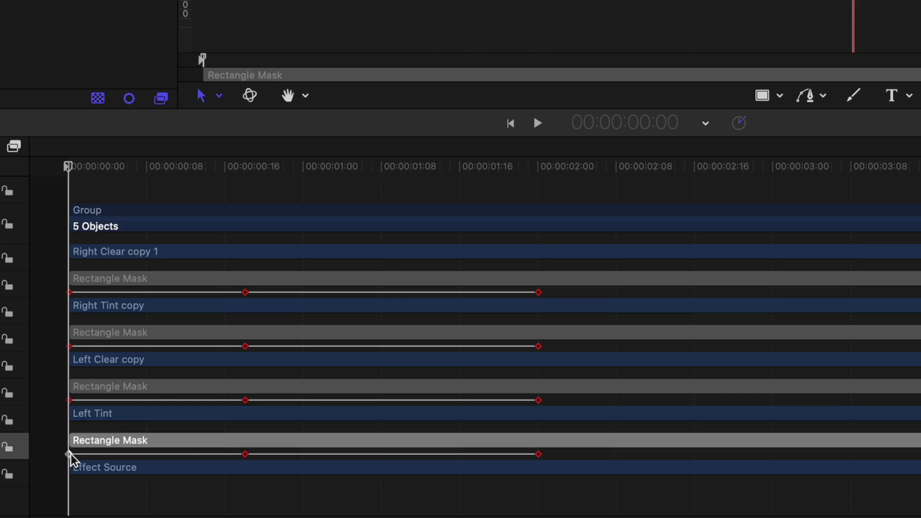
shift+click(245, 454)
shift+click(538, 455)
shift+click(69, 346)
shift+click(245, 346)
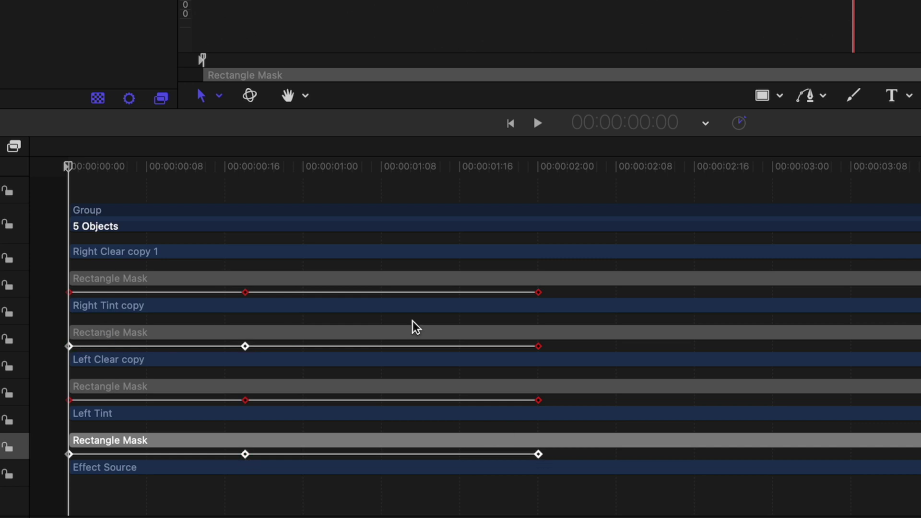
shift+click(539, 346)
drag(74, 346, 99, 344)
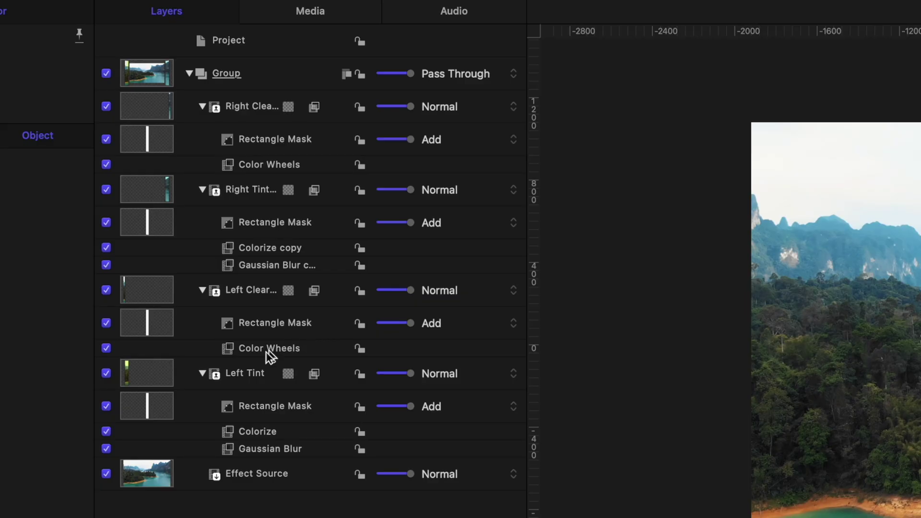
Set the rotation of the rectangle masks on all four Clear and Tint layers to -30° and play back the diagonal strips
click(260, 143)
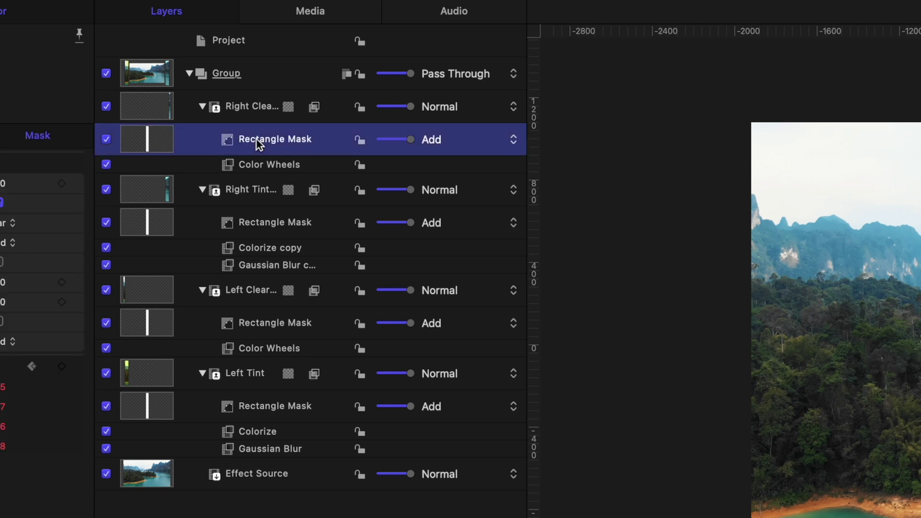
super+click(291, 220)
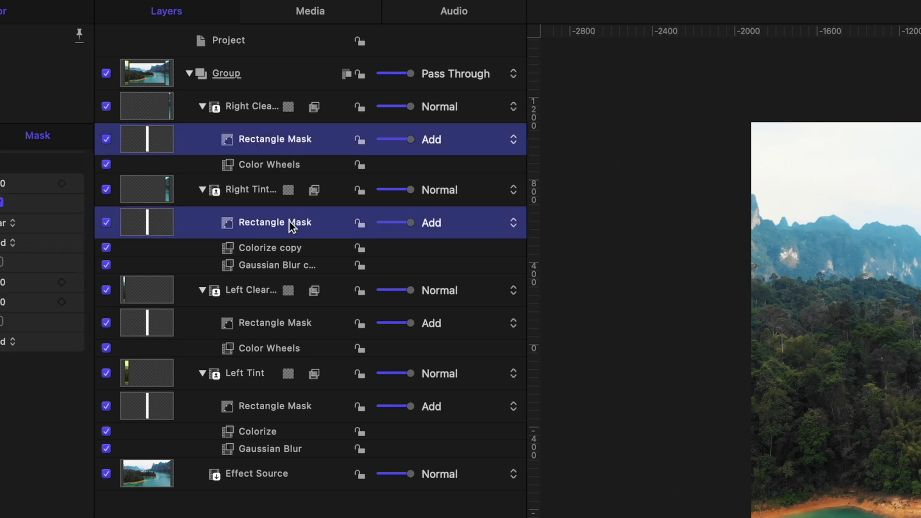
super+click(285, 329)
super+click(282, 407)
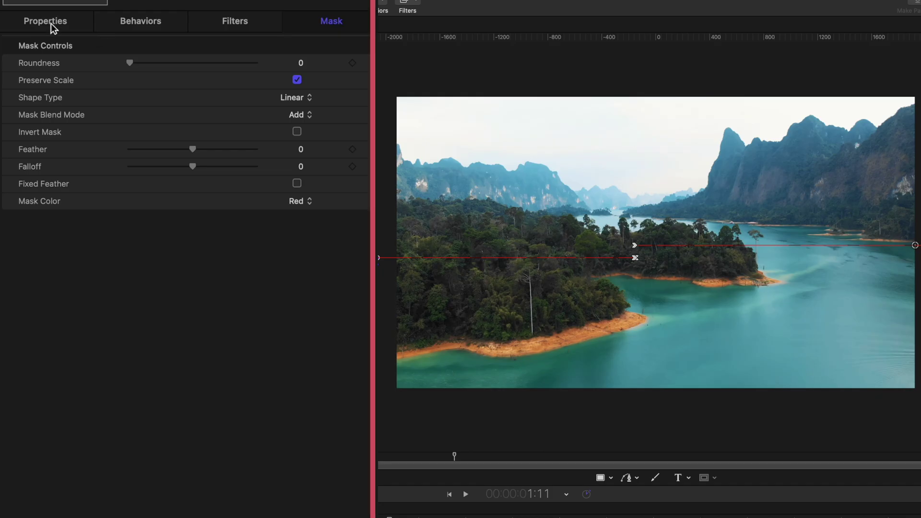
click(50, 24)
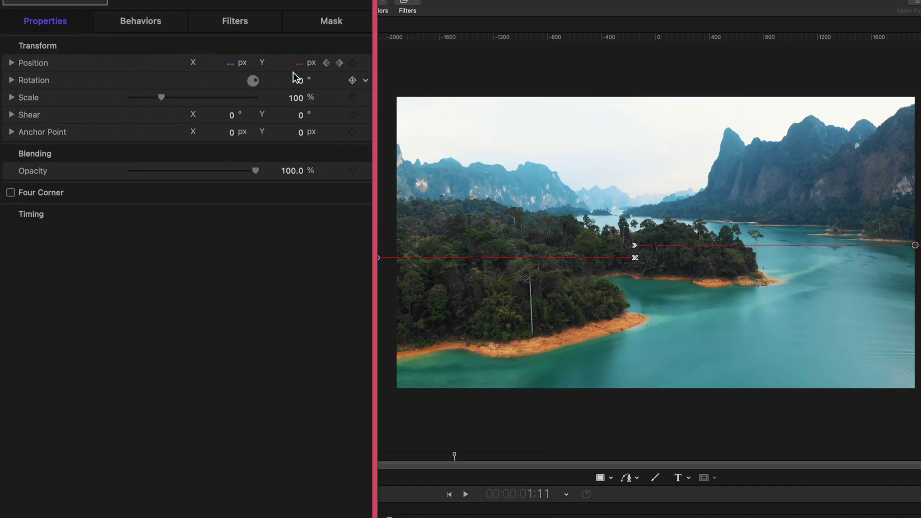
click(301, 81)
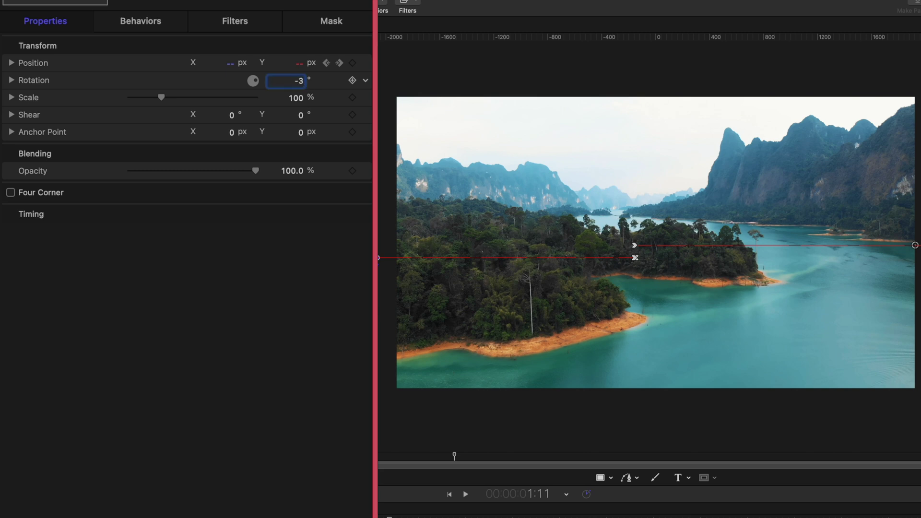
text(-30)
key(Return)
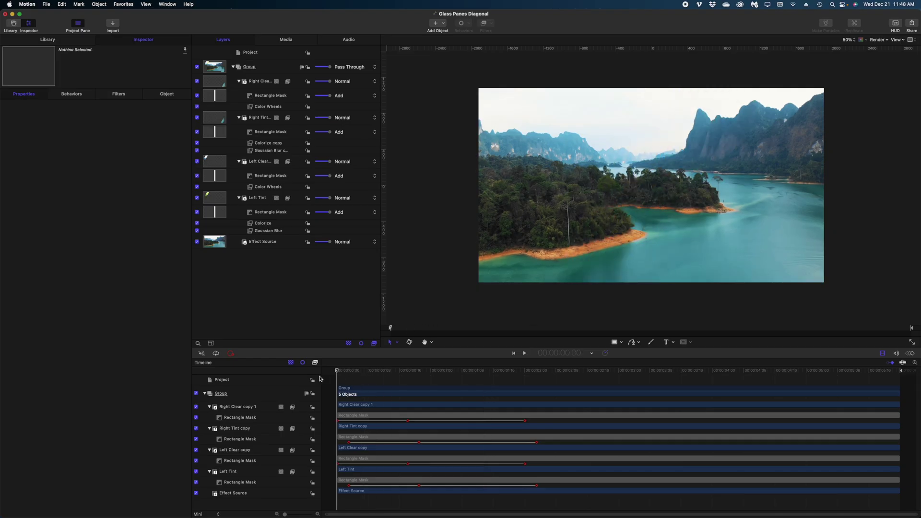
click(345, 391)
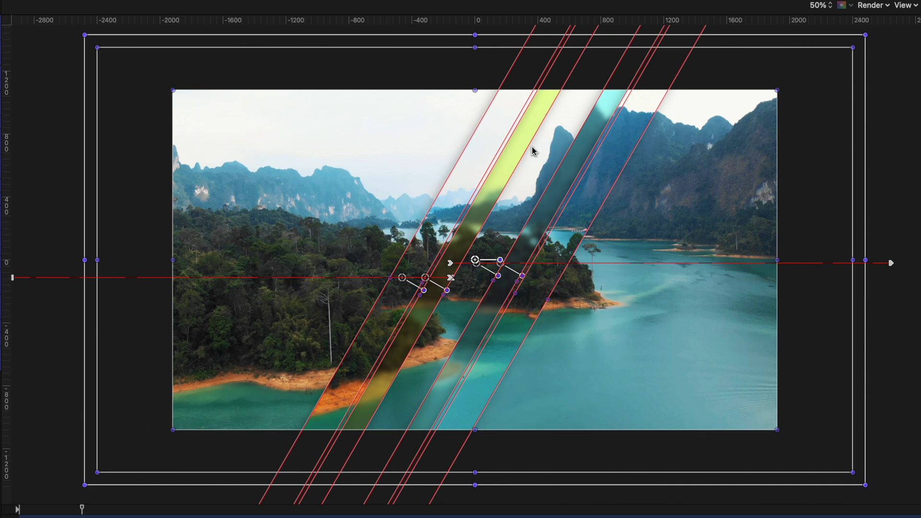
key(space)
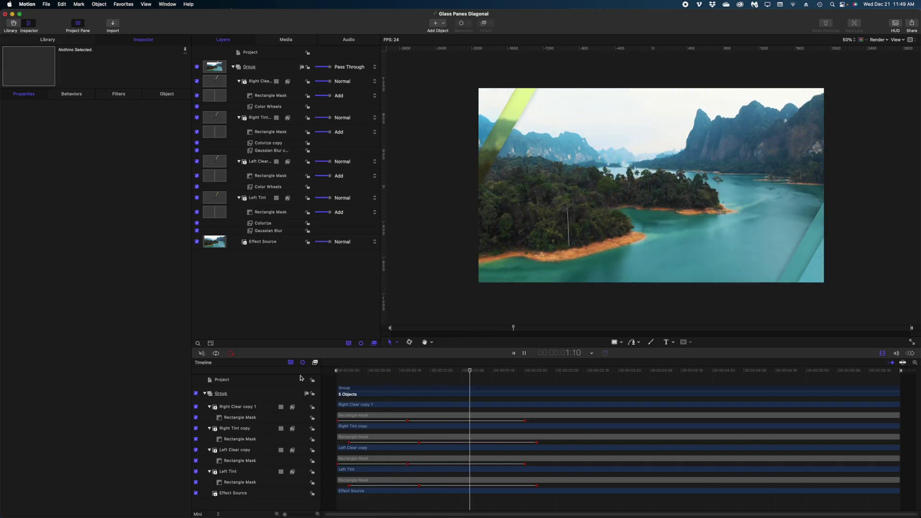
Apply Ease Out to all keyframes of the four rectangle masks in the Keyframe Editor and preview the motion
click(261, 212)
super+click(254, 178)
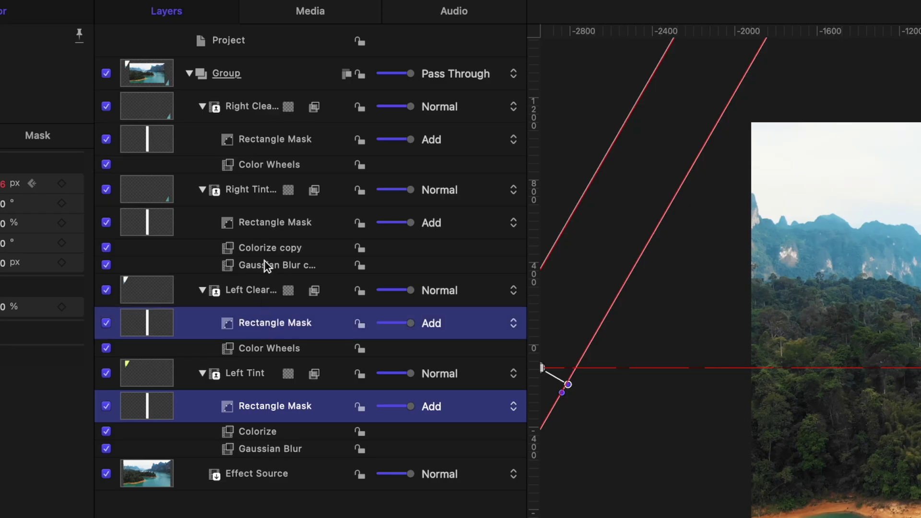
super+click(263, 218)
super+click(265, 140)
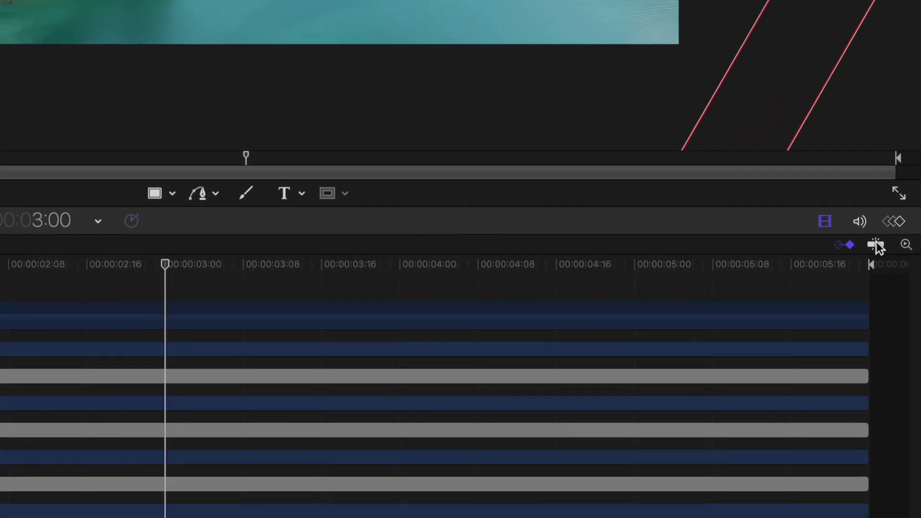
click(895, 222)
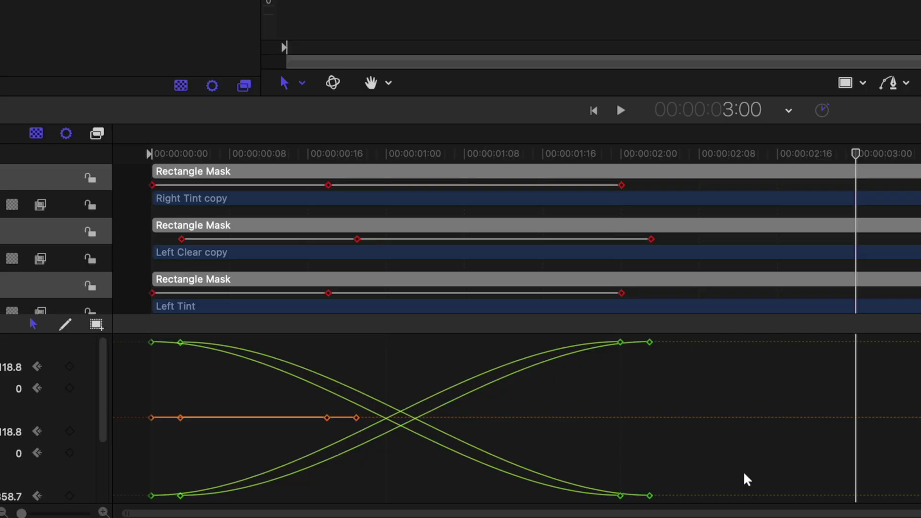
key(super+a)
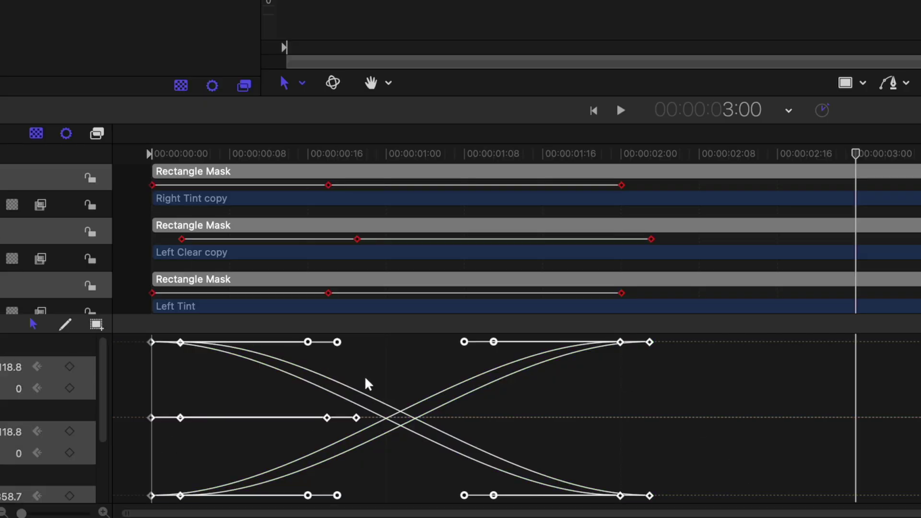
right_click(648, 343)
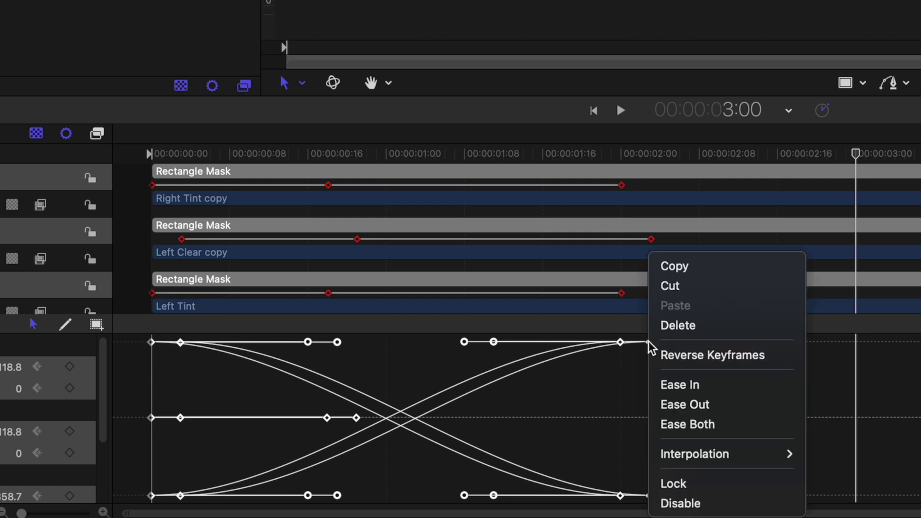
click(673, 406)
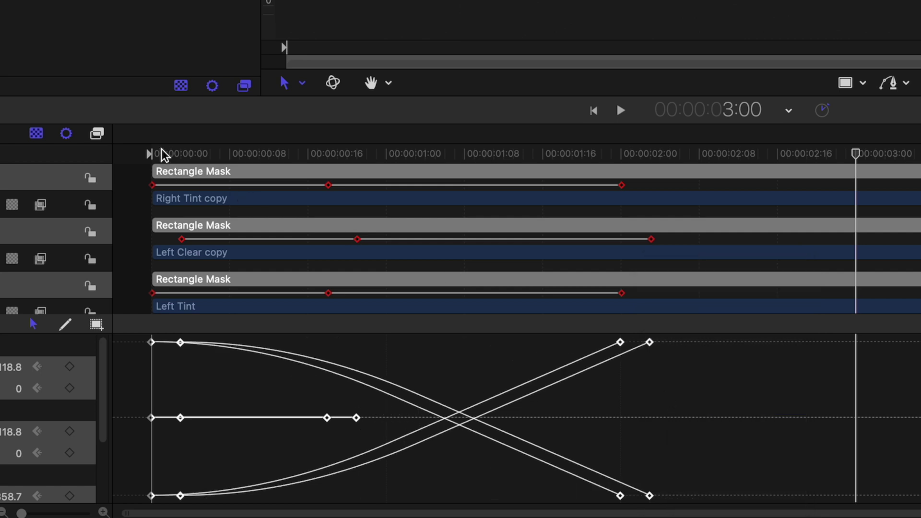
drag(162, 151, 540, 208)
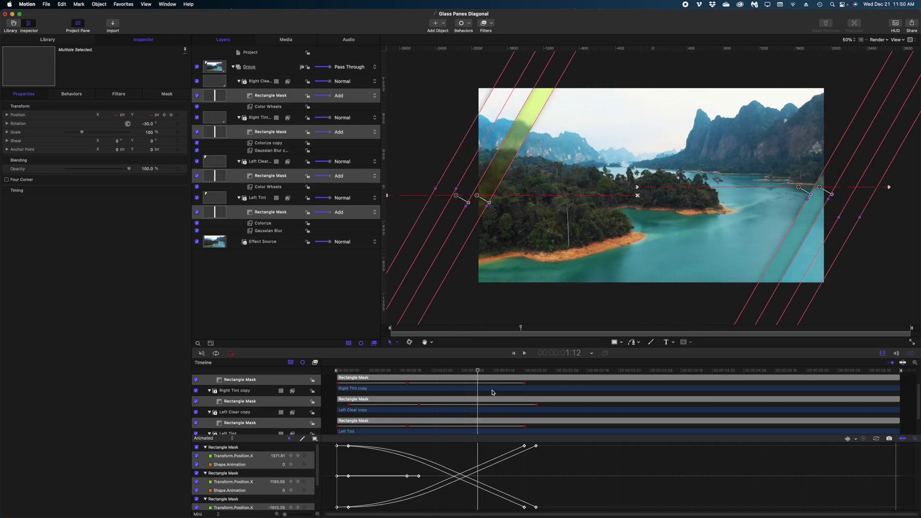
drag(492, 393, 331, 344)
key(space)
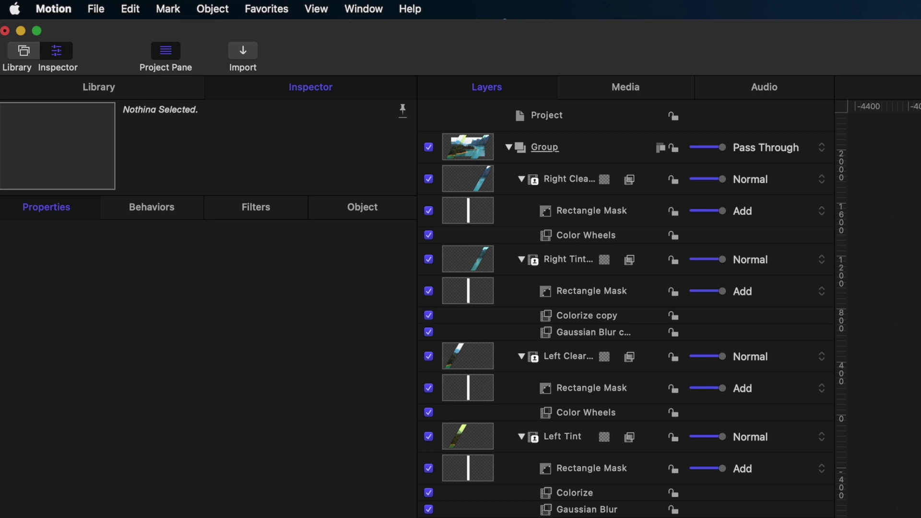
Start saving the project as a Final Cut effect template named Glass Panes Diagonal in the creator's own effects category
click(96, 9)
click(111, 147)
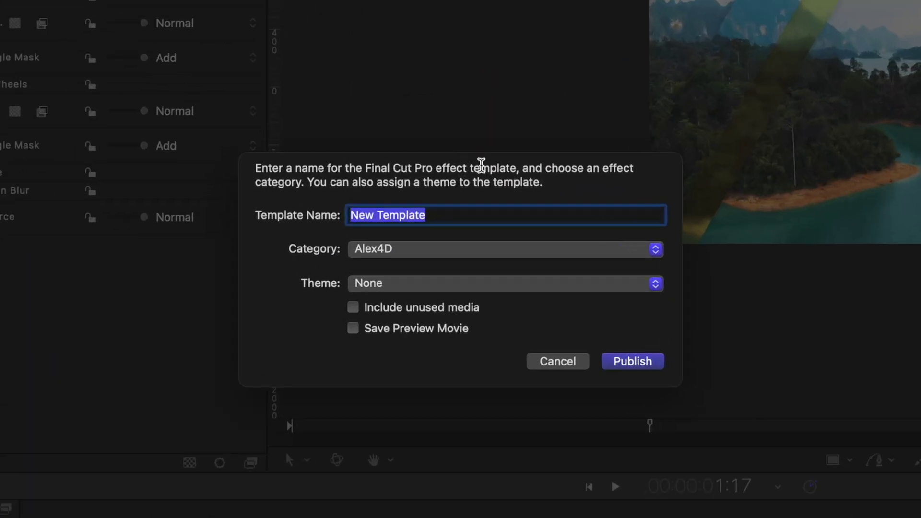
text(Glass Panes Diagonal)
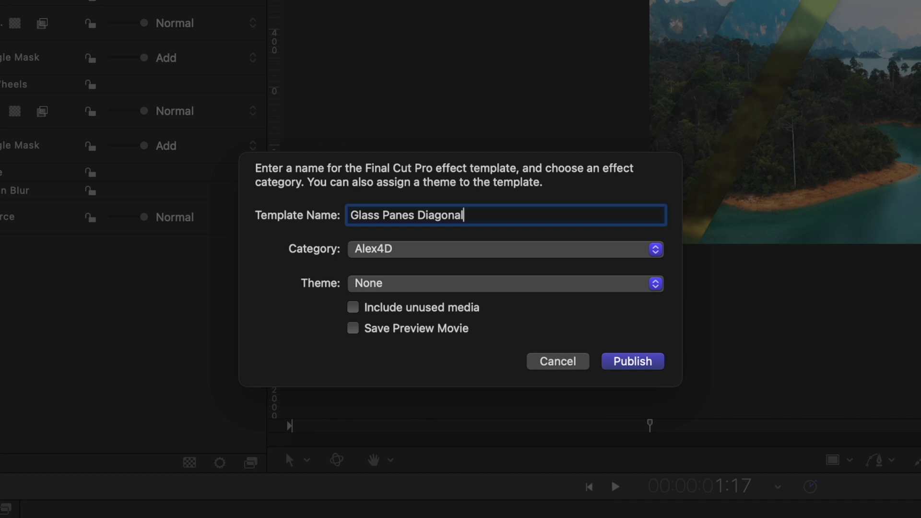
click(504, 250)
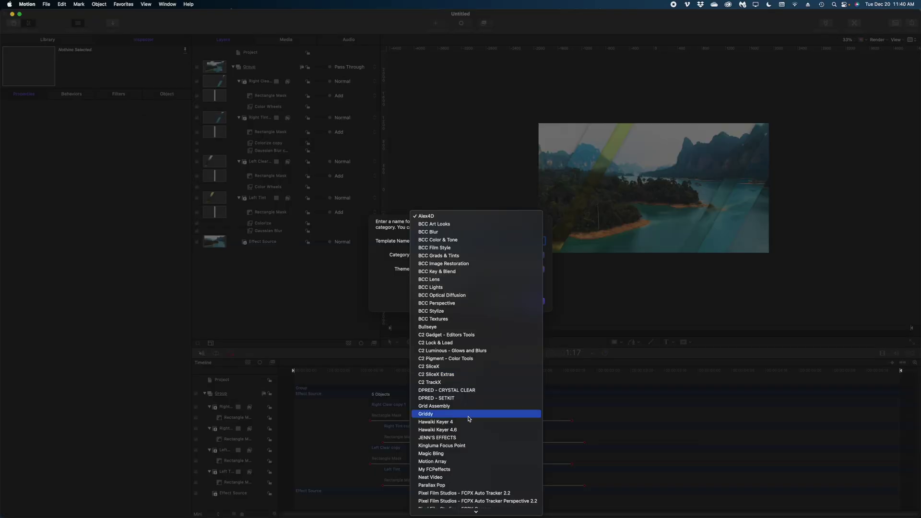
scroll(458, 439, down, 5)
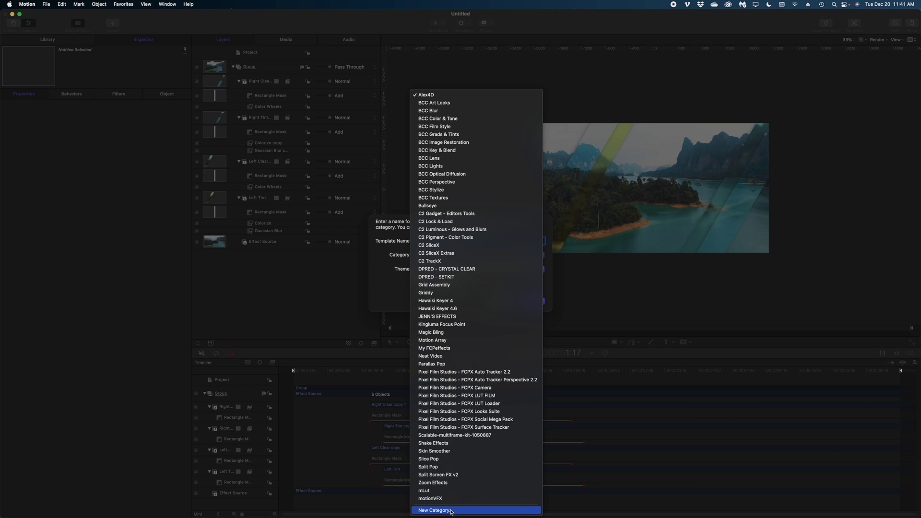
click(461, 316)
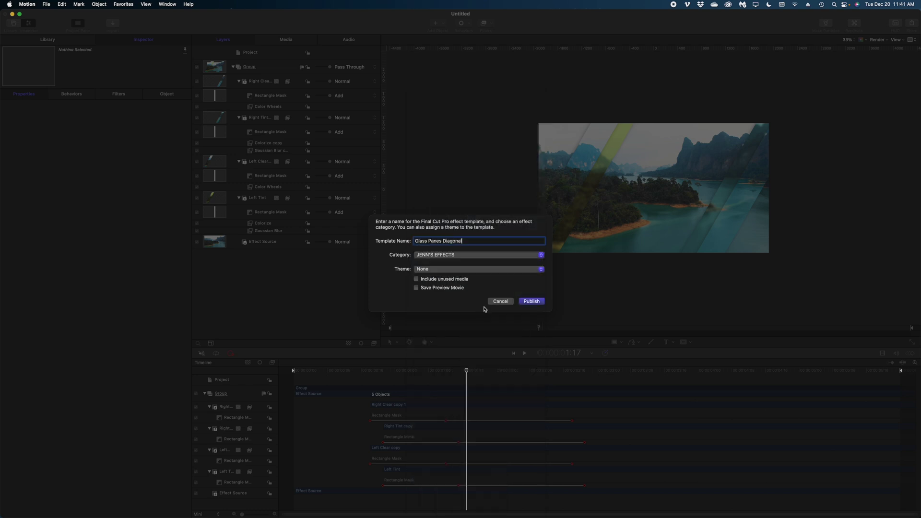
Create a new theme named Glass Panes for the template and publish it
click(472, 269)
click(452, 284)
text(Glas)
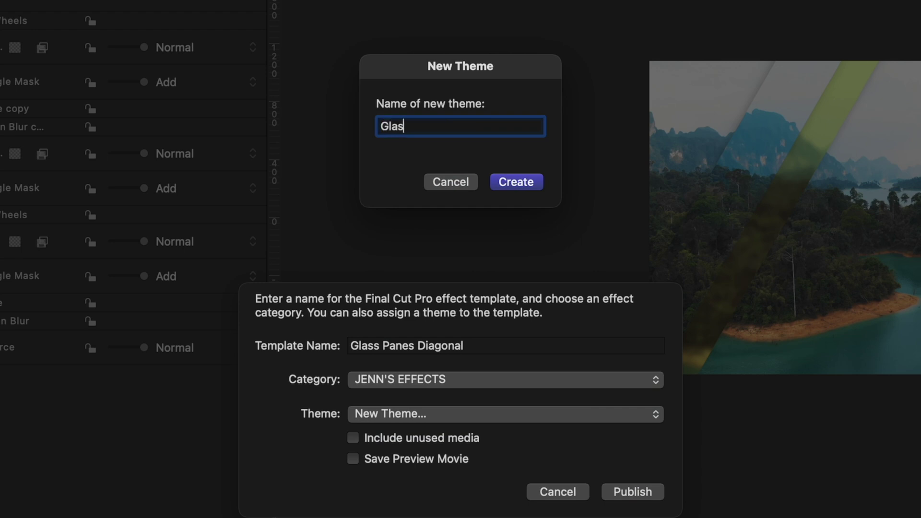
text(s Panes)
click(509, 182)
click(635, 496)
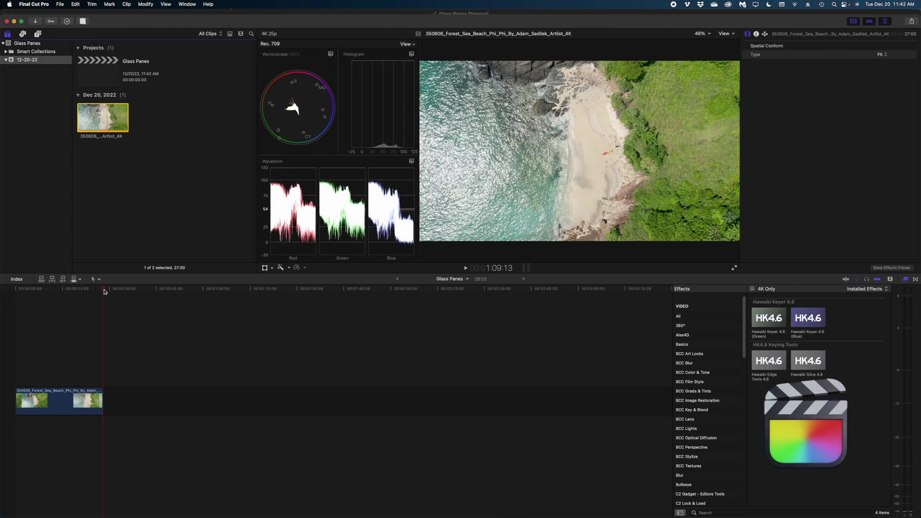
In Final Cut Pro, apply the Glass Panes Diagonal effect to the beach clip in the timeline and check its effect settings
click(63, 288)
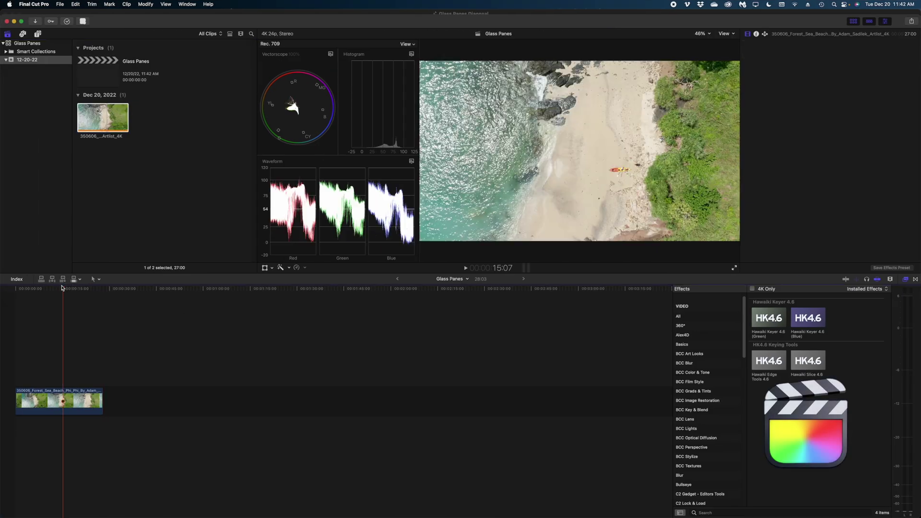
click(72, 401)
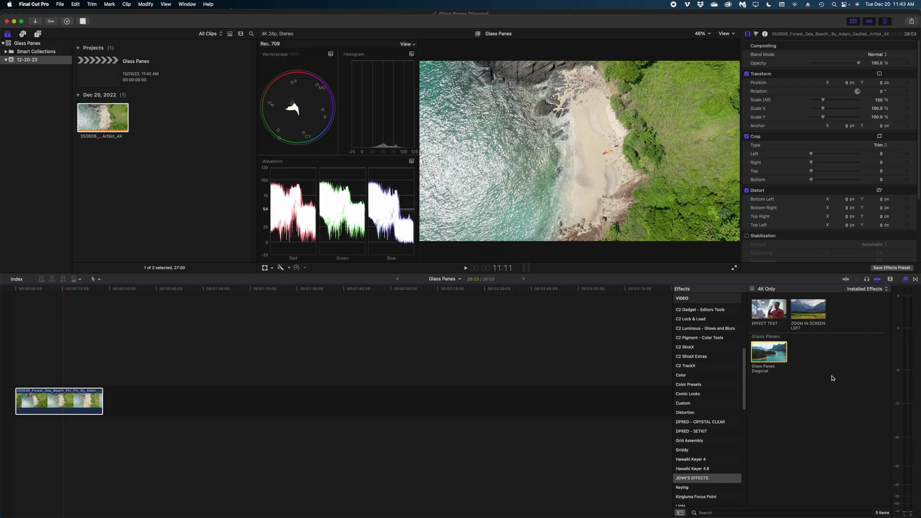
double_click(780, 359)
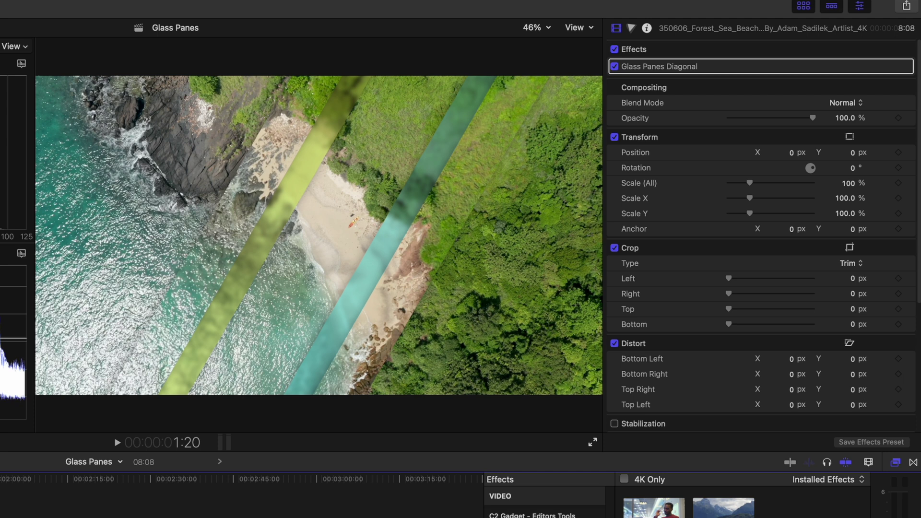
mouse_move(876, 63)
click(754, 69)
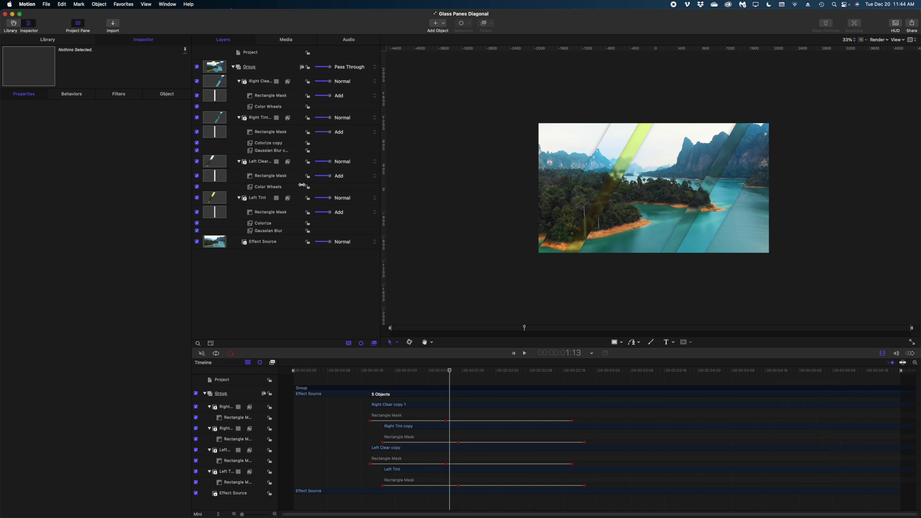
Back in Motion, publish the Remap White To and Mix parameters of the Left Tint layer's Colorize filter
click(270, 224)
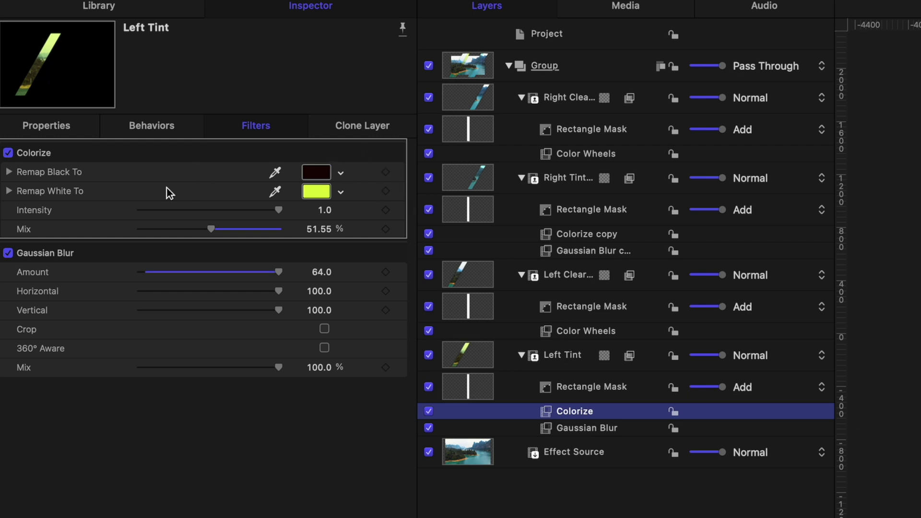
click(400, 192)
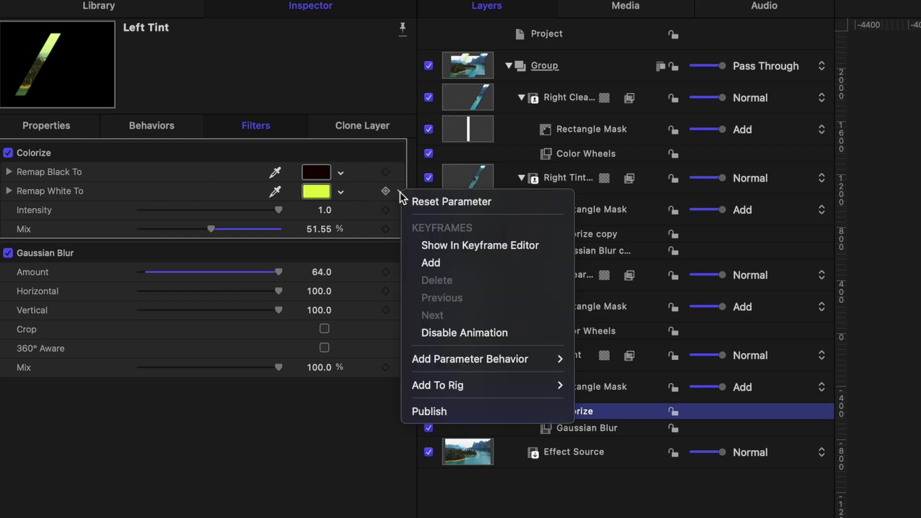
click(436, 409)
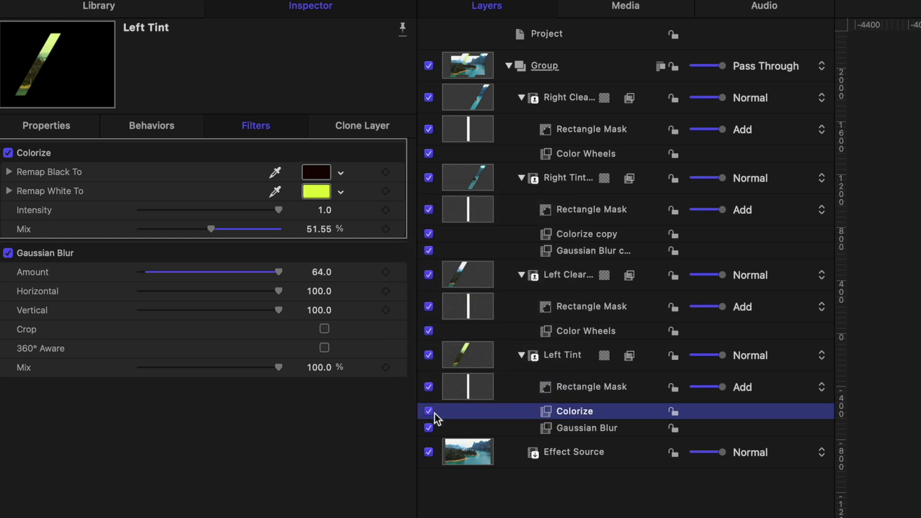
click(399, 230)
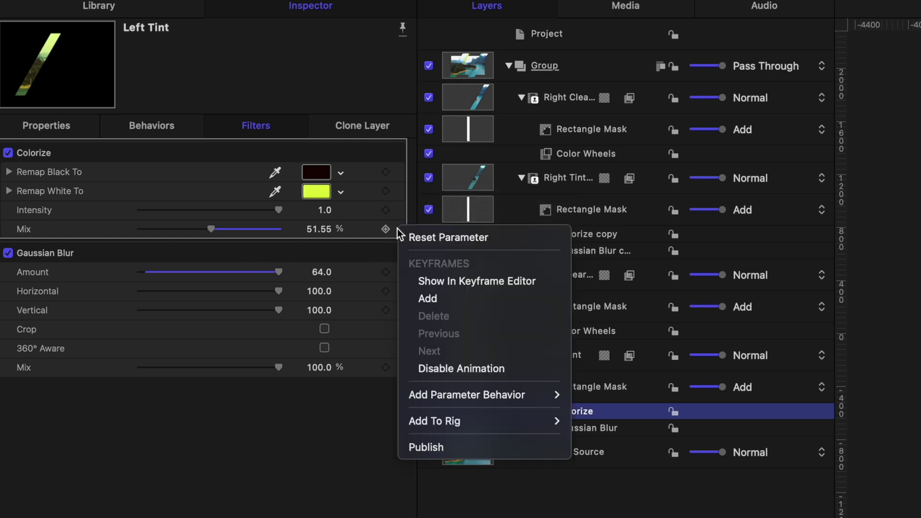
click(445, 445)
In the project's published parameters, rename the yellow-green Remap White To parameter as Left Pane Color
click(563, 33)
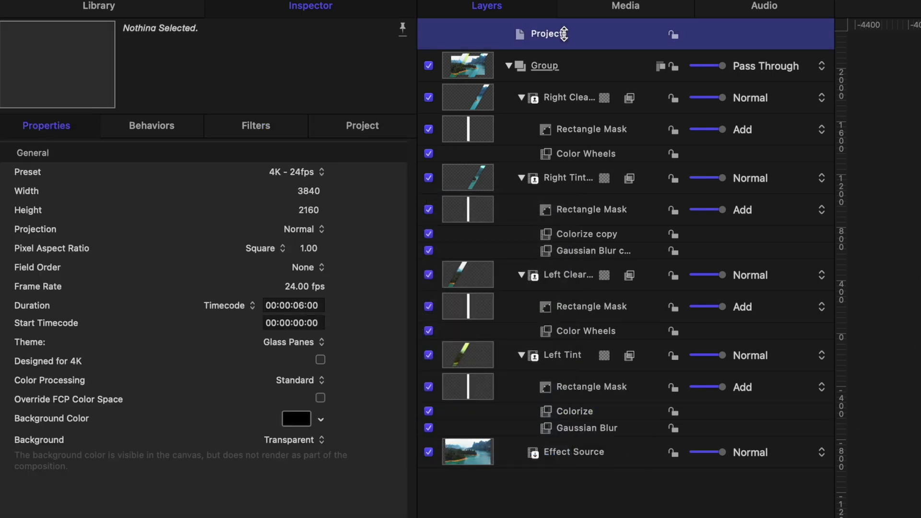
click(358, 126)
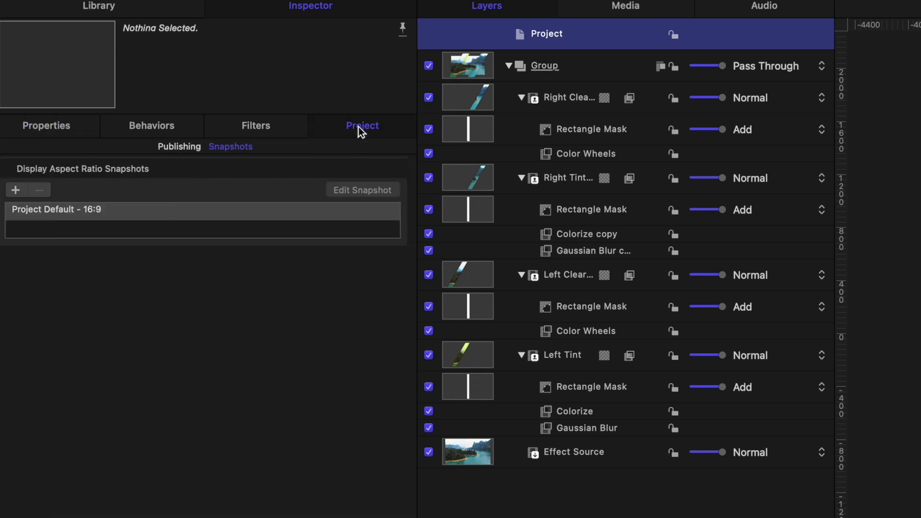
click(194, 147)
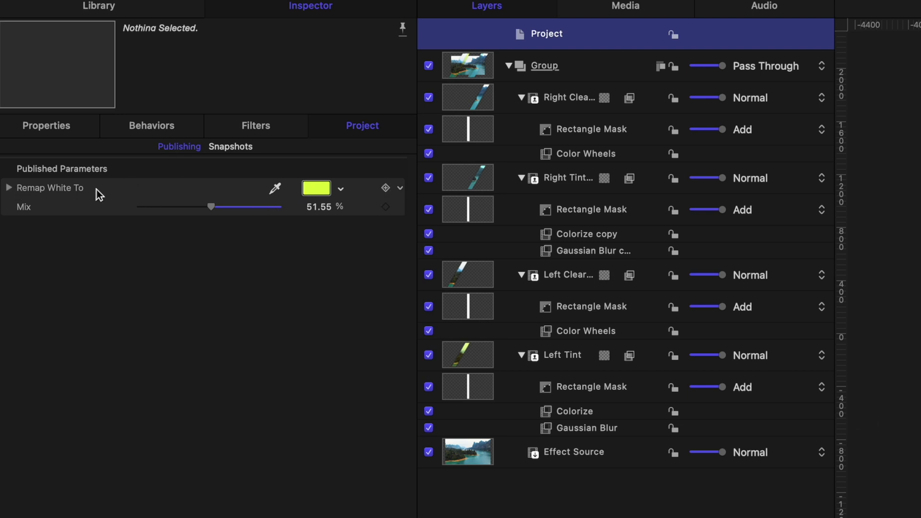
double_click(39, 189)
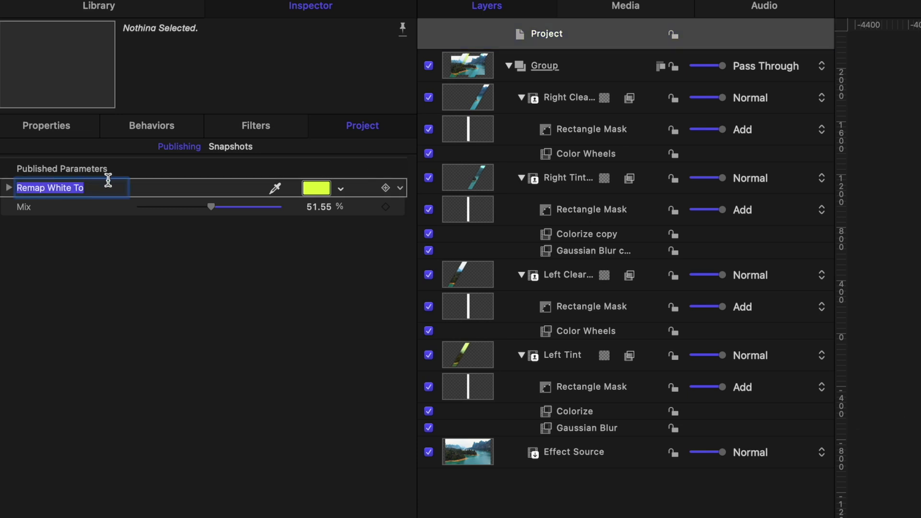
text(L)
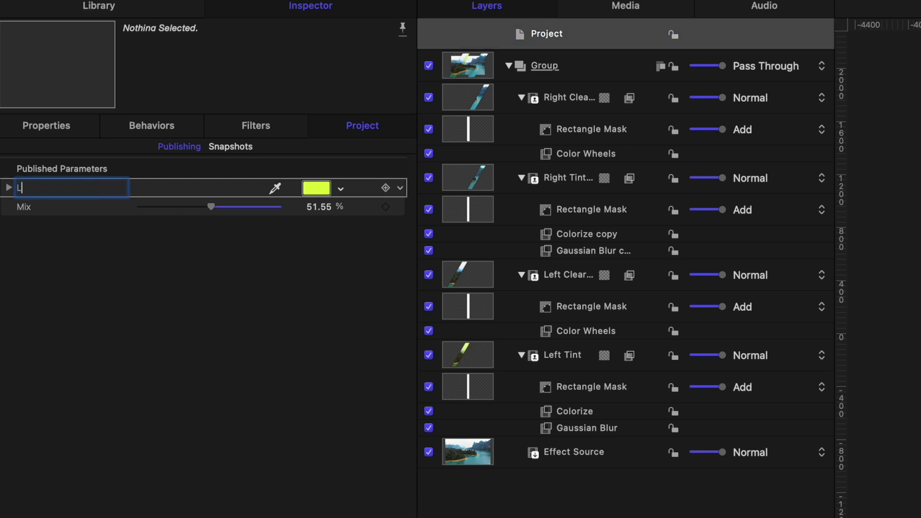
text(eft Pane Color)
key(Return)
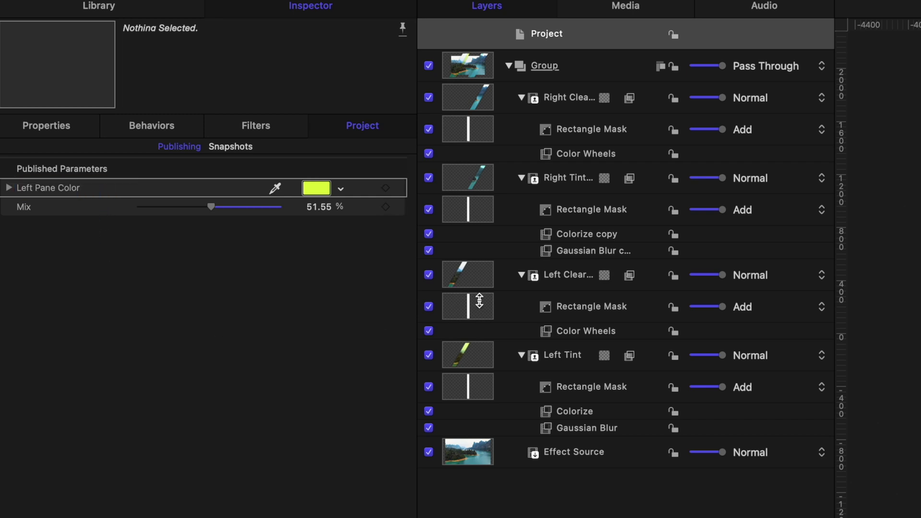
Publish the Remap White To and Mix parameters of the Colorize copy filter on the Right Tint copy layer
click(573, 181)
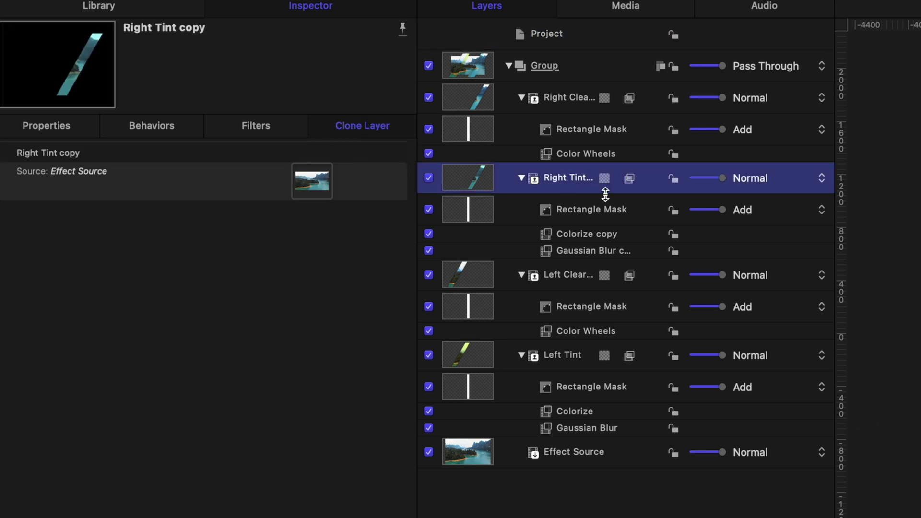
click(269, 121)
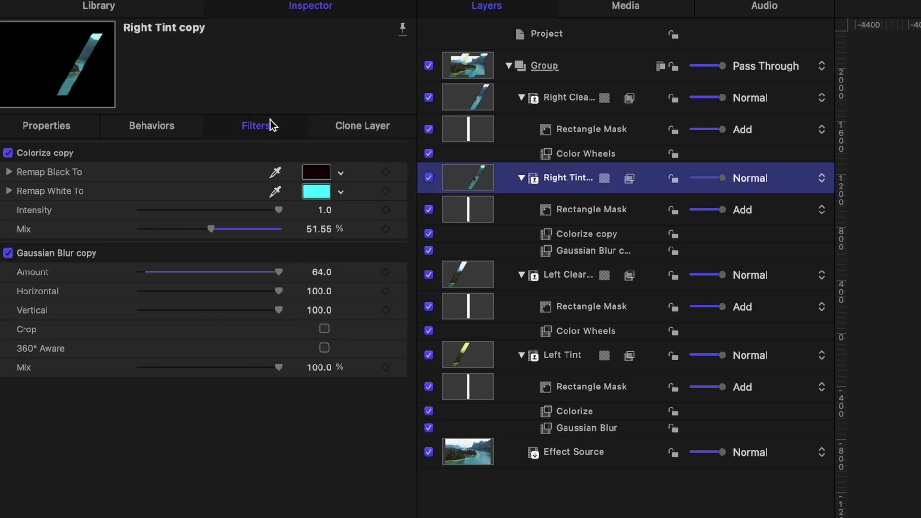
click(400, 191)
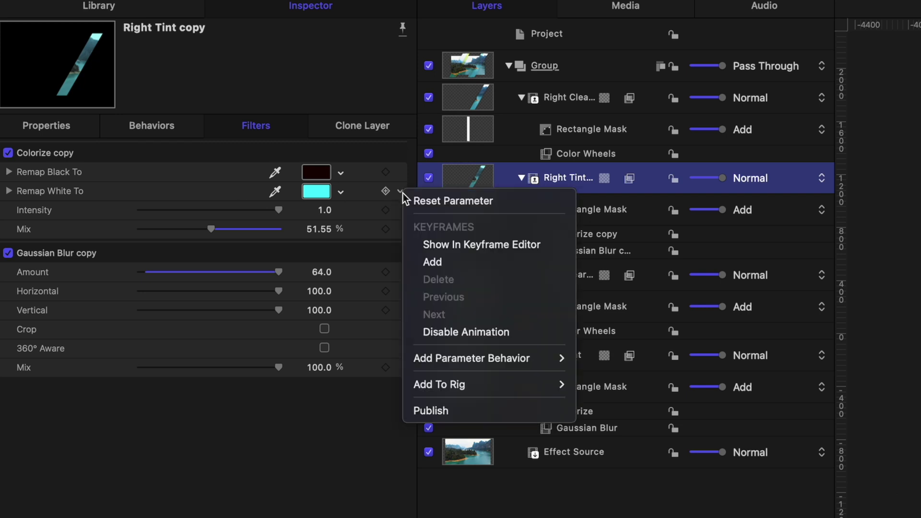
click(430, 411)
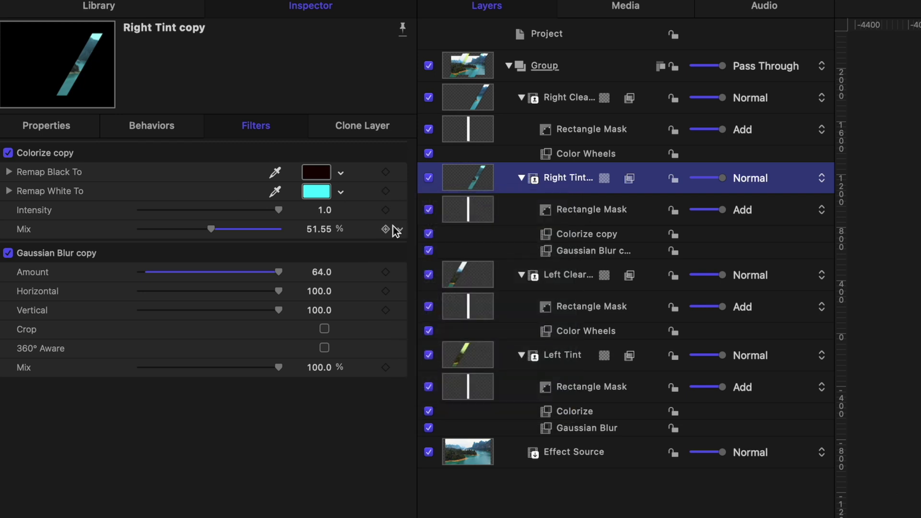
click(396, 229)
click(436, 446)
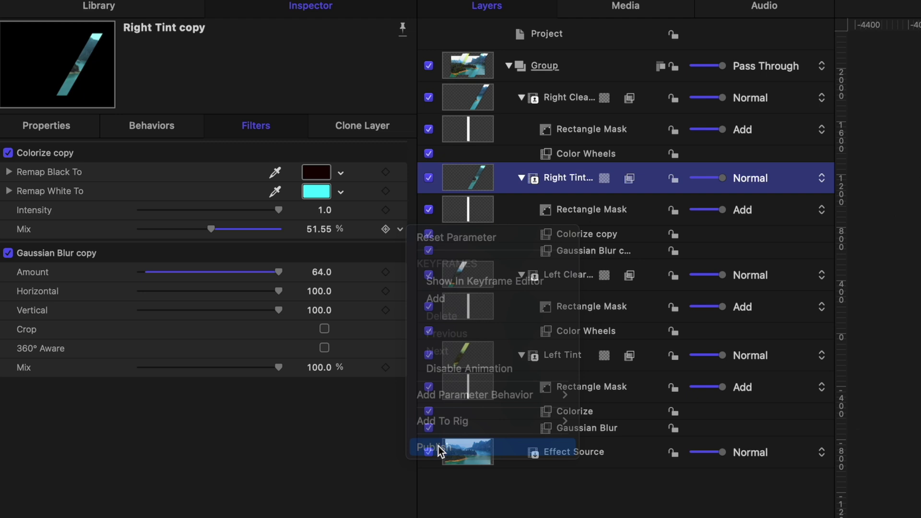
In the project's published parameters, rename the cyan Remap White To parameter as Right Lane Color
click(537, 33)
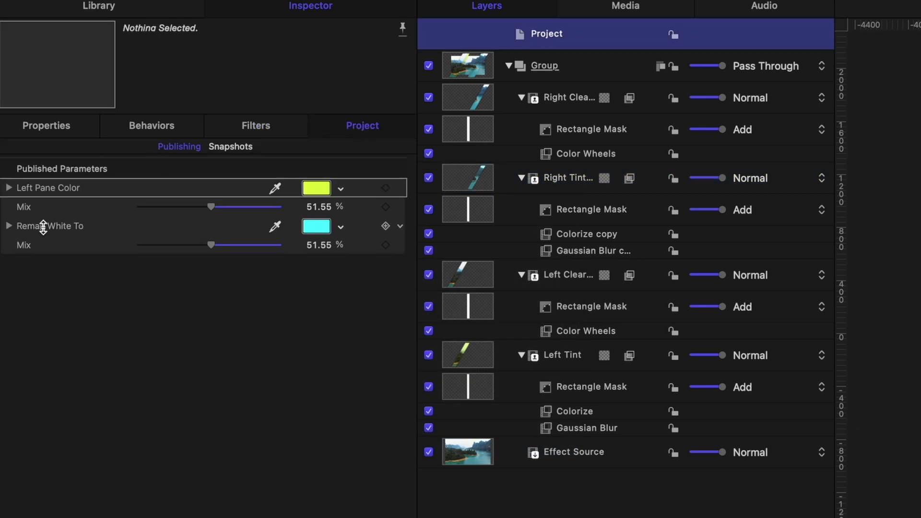
double_click(18, 226)
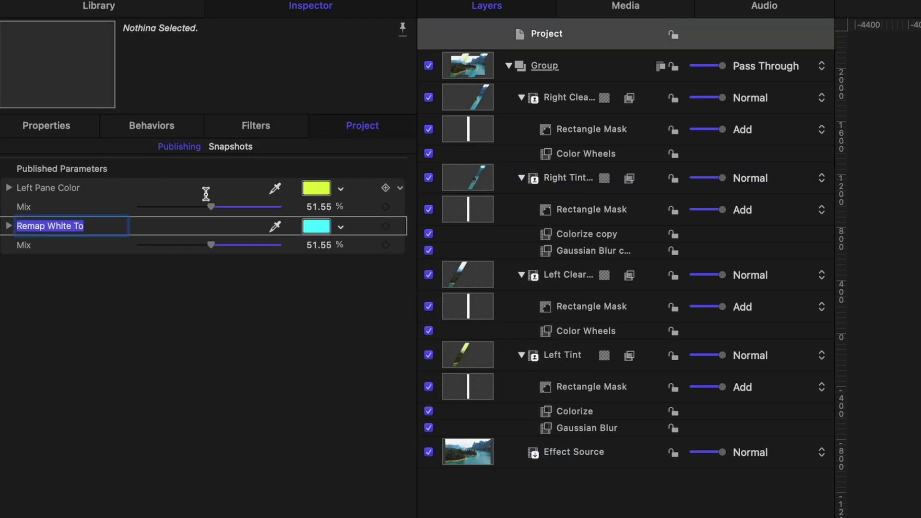
text(Right)
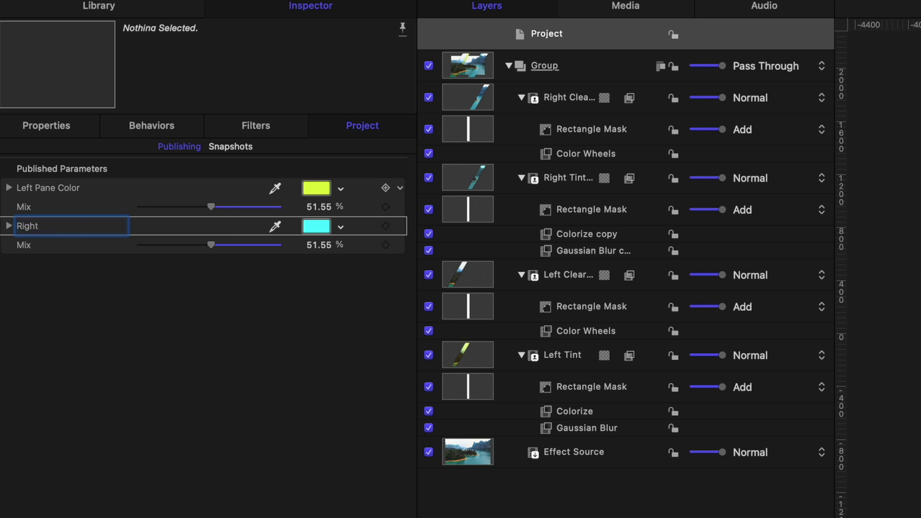
text( Lane Color)
key(Return)
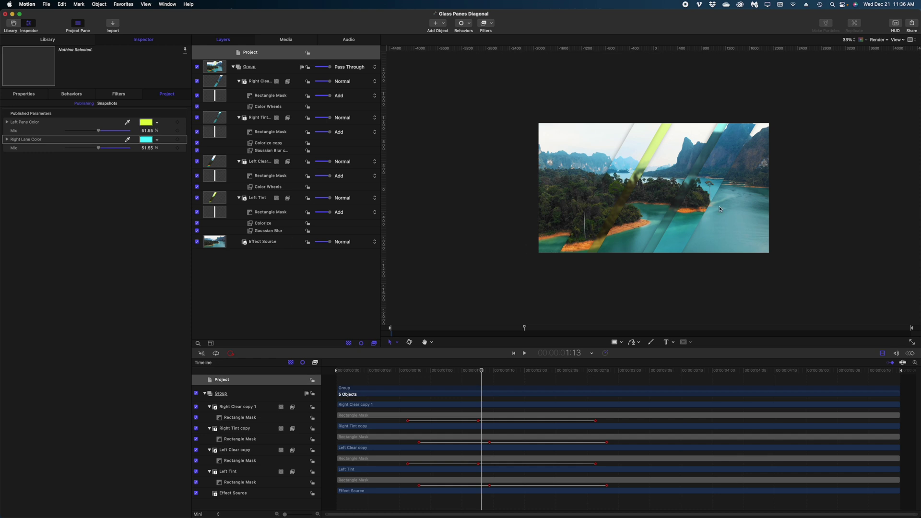
Clear the placeholder image from the Effect Source layer
click(261, 244)
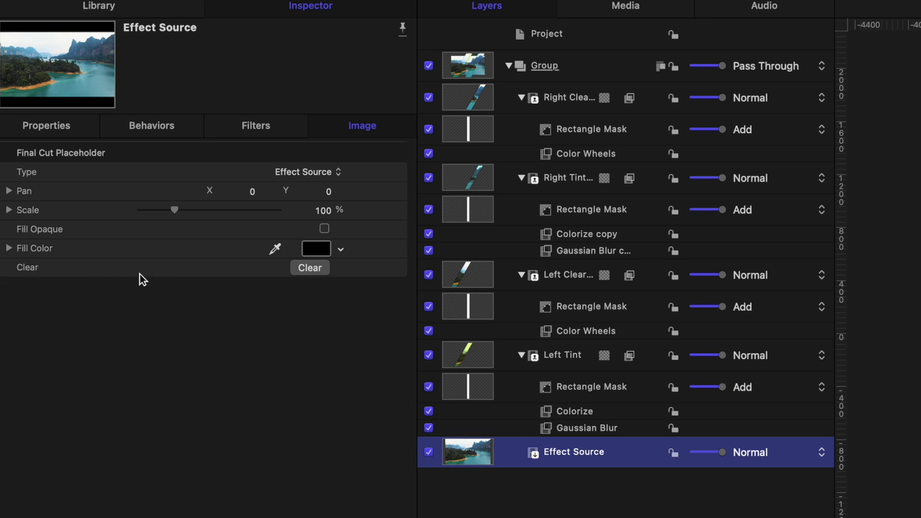
click(309, 268)
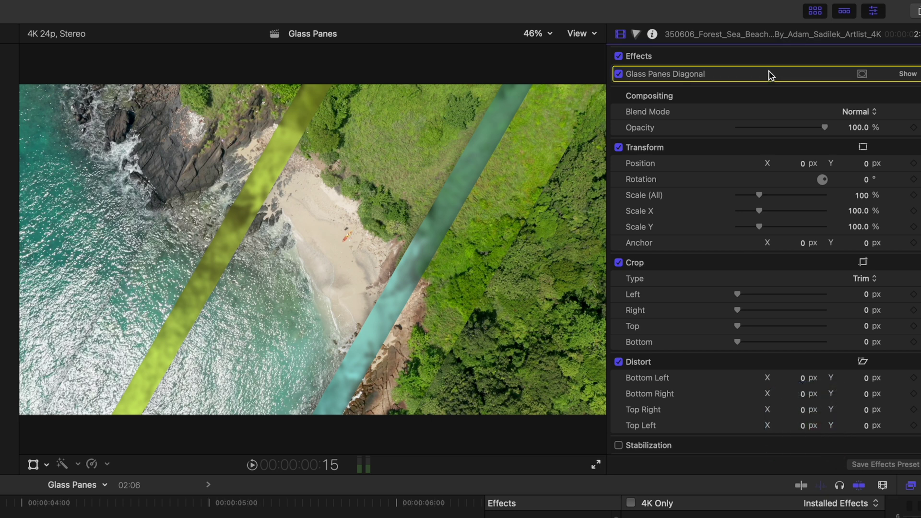
In Final Cut Pro, remove the beach clip's old Glass Panes Diagonal effect, apply the updated version and show its parameters
key(Delete)
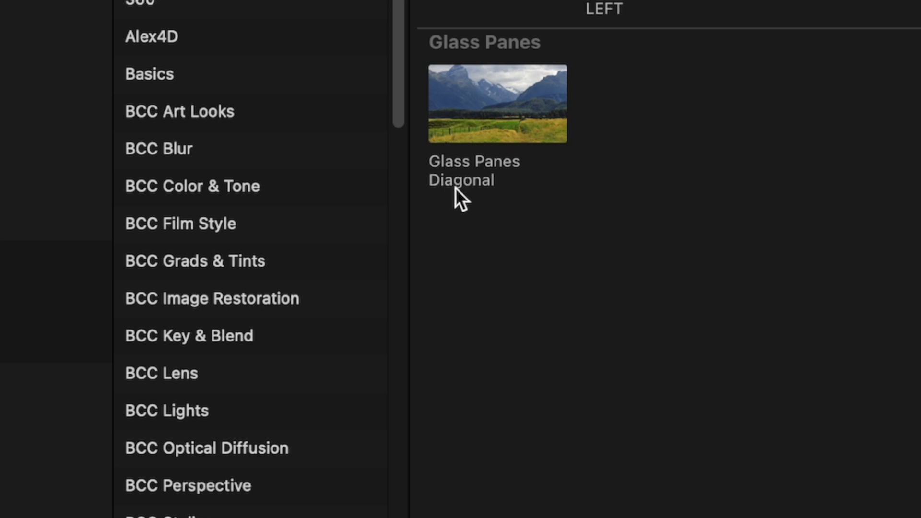
click(495, 125)
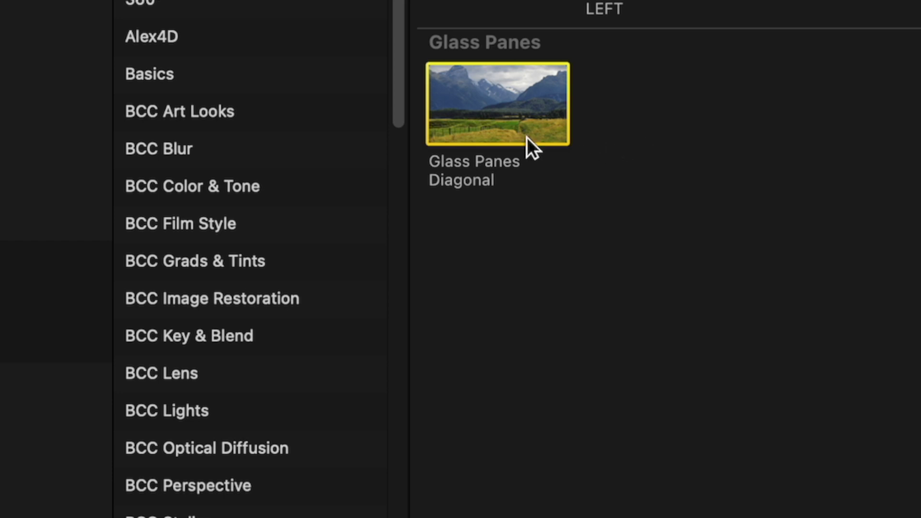
double_click(521, 120)
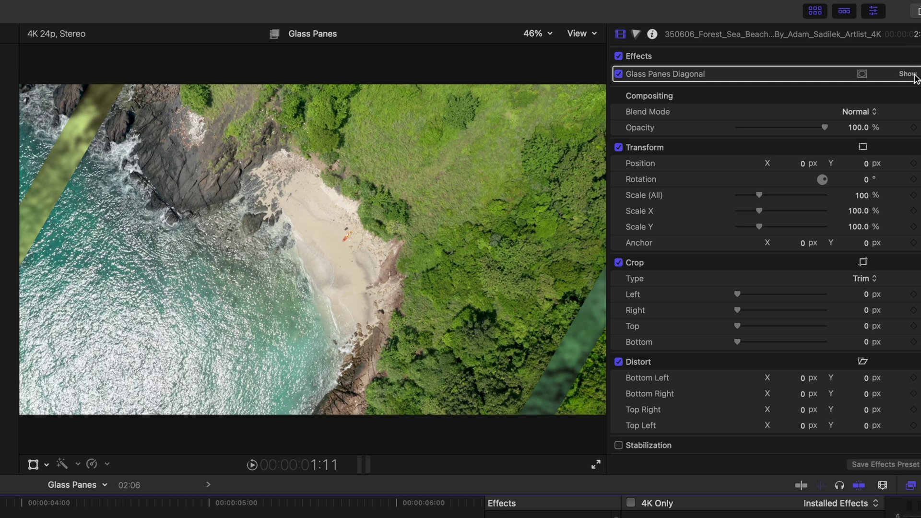
click(908, 74)
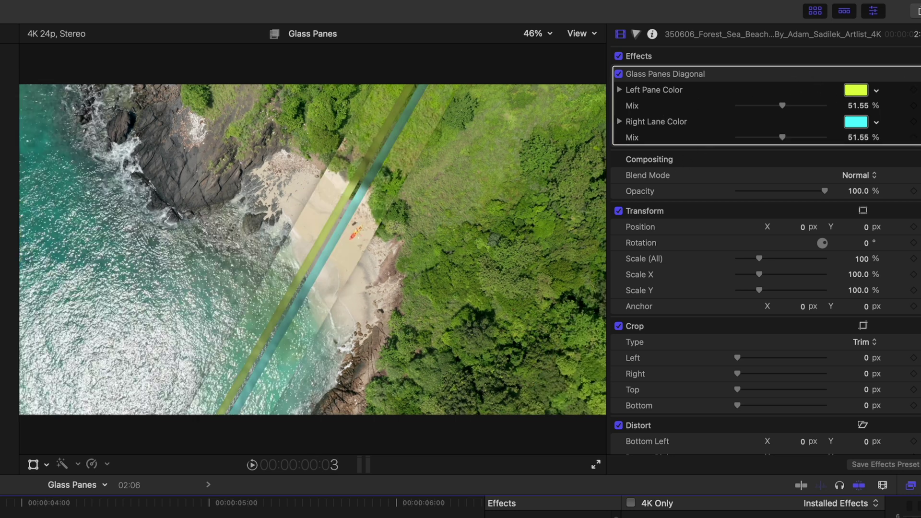
Change the effect's Left Pane Color to coral red, raise its Mix to about 75.3%, and play the clip
click(856, 90)
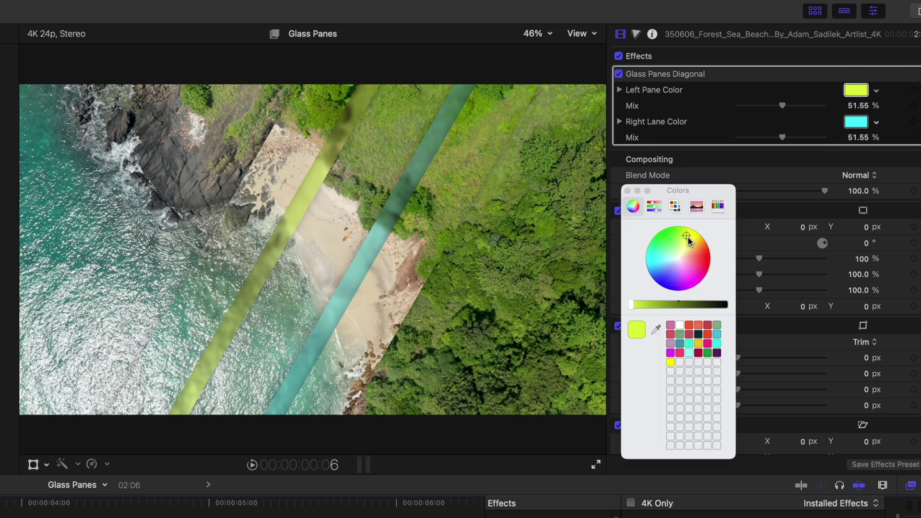
click(697, 252)
drag(781, 106, 802, 106)
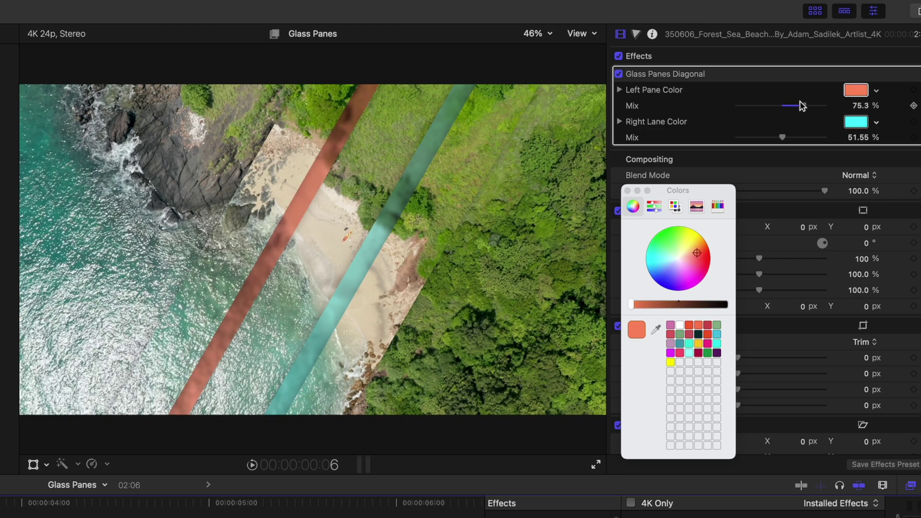
key(space)
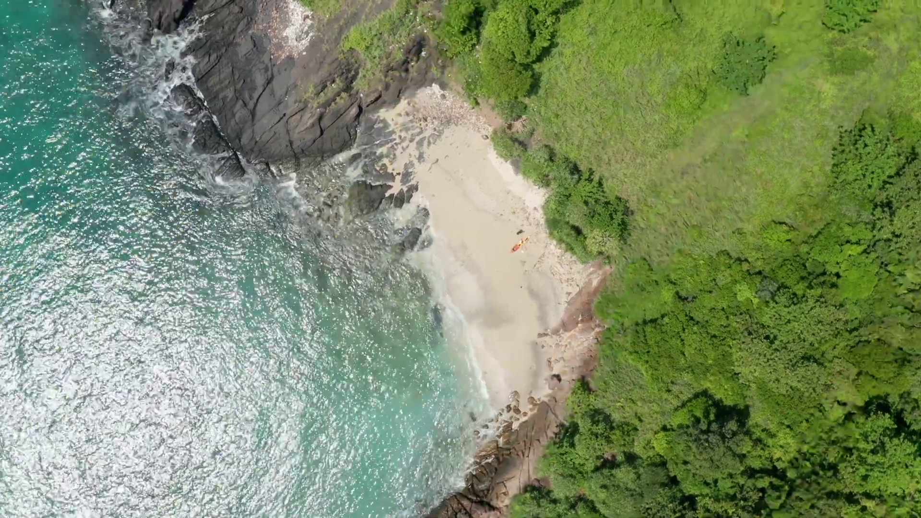